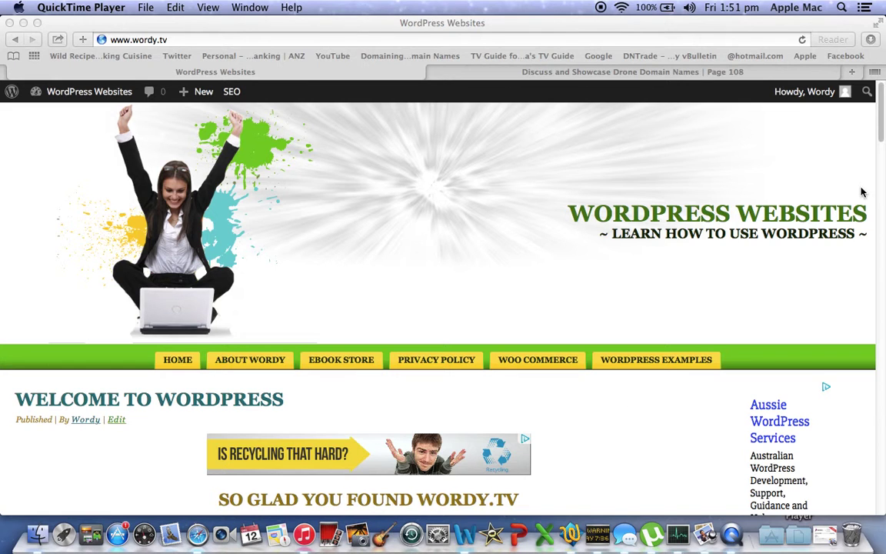
- In Safari, scroll the wordy.tv front page and open Welcome To WordPress for editing
click(878, 137)
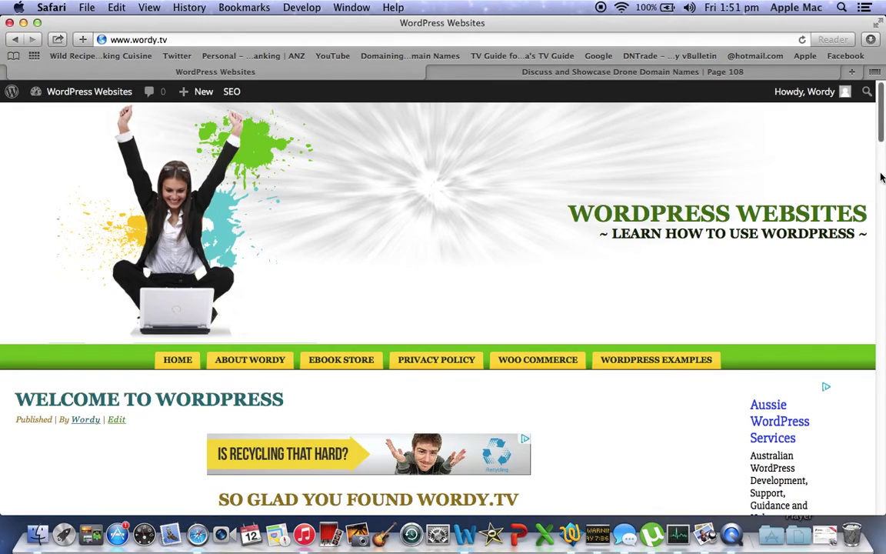
drag(878, 136, 880, 173)
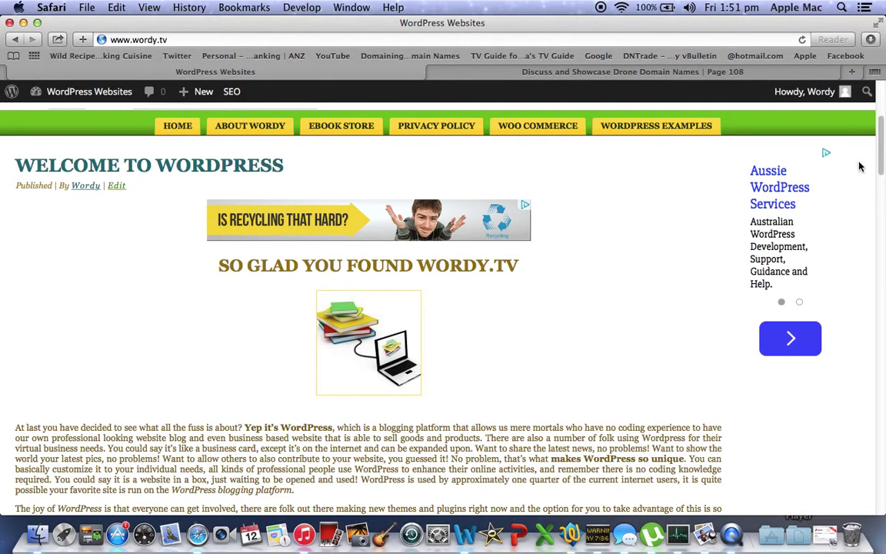
mouse_move(877, 138)
mouse_down()
mouse_move(868, 370)
mouse_move(876, 352)
mouse_move(867, 136)
mouse_up()
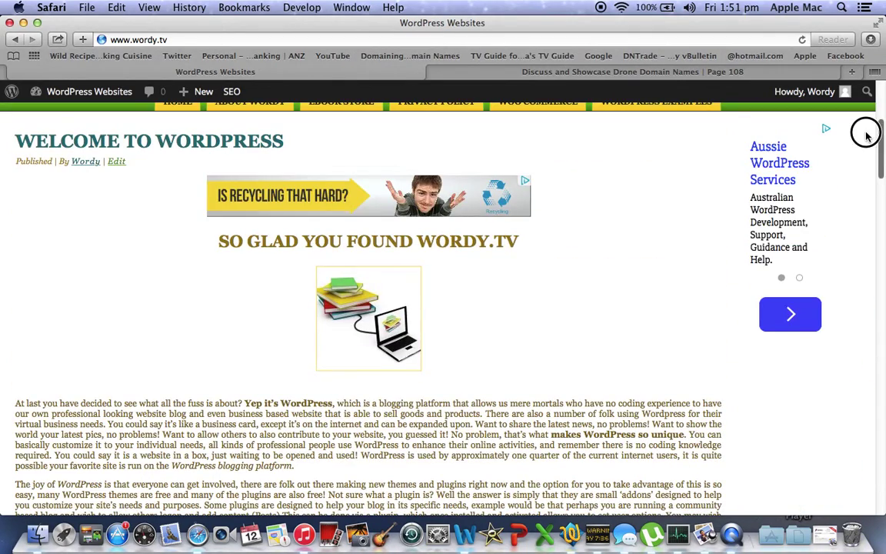
click(116, 162)
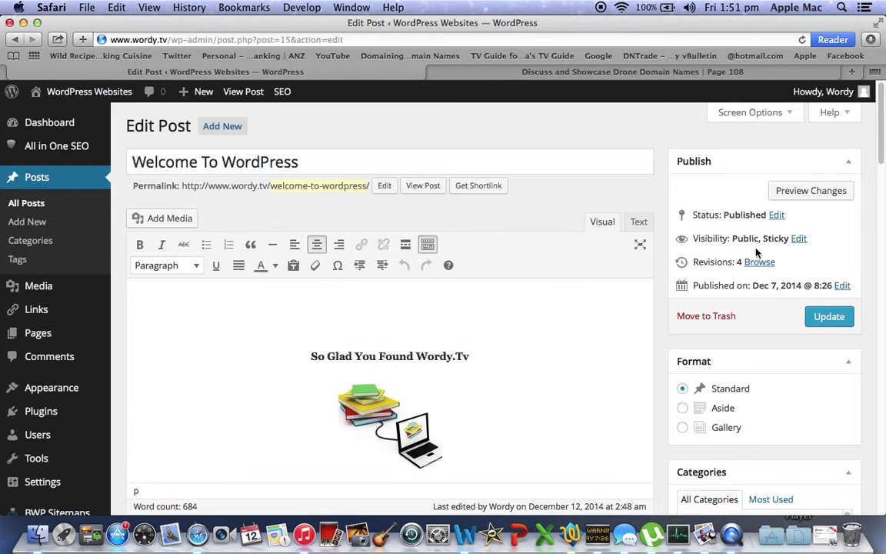
- Unstick Welcome To WordPress from the front page, update it, and start a new post
click(798, 238)
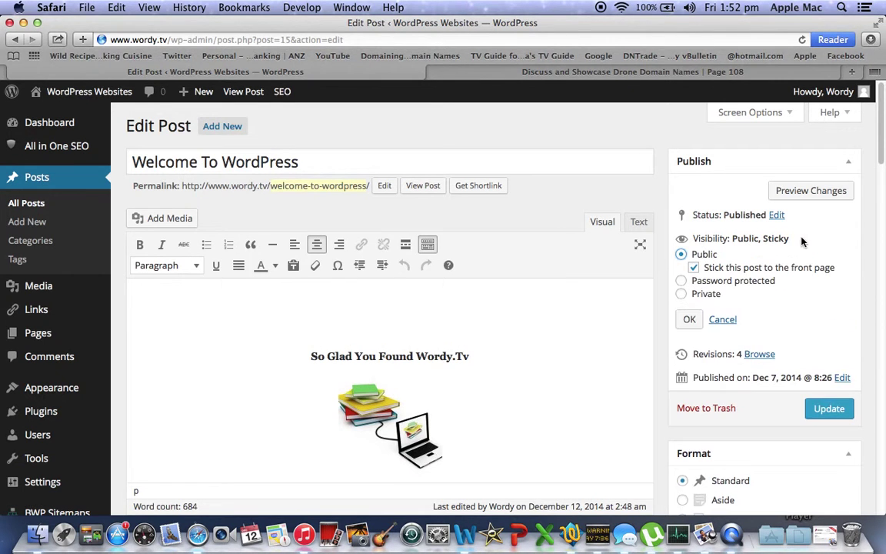
click(693, 268)
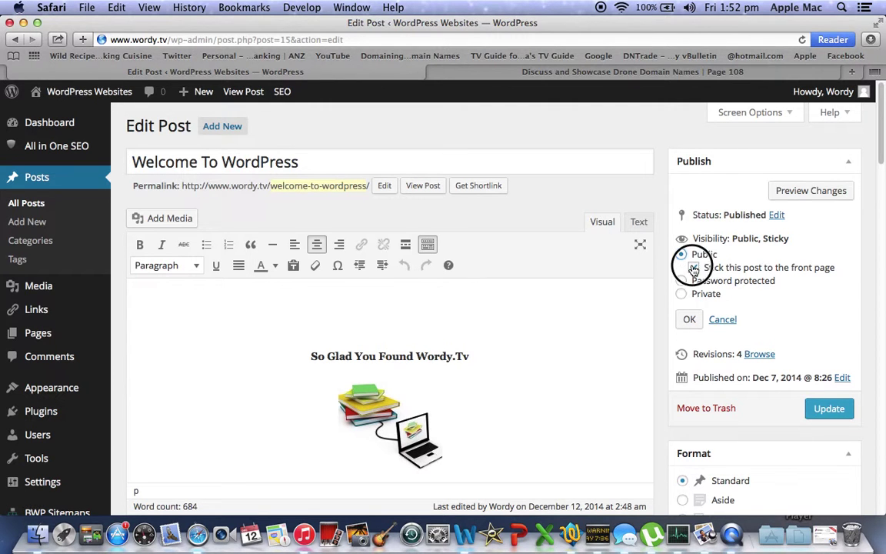
click(833, 410)
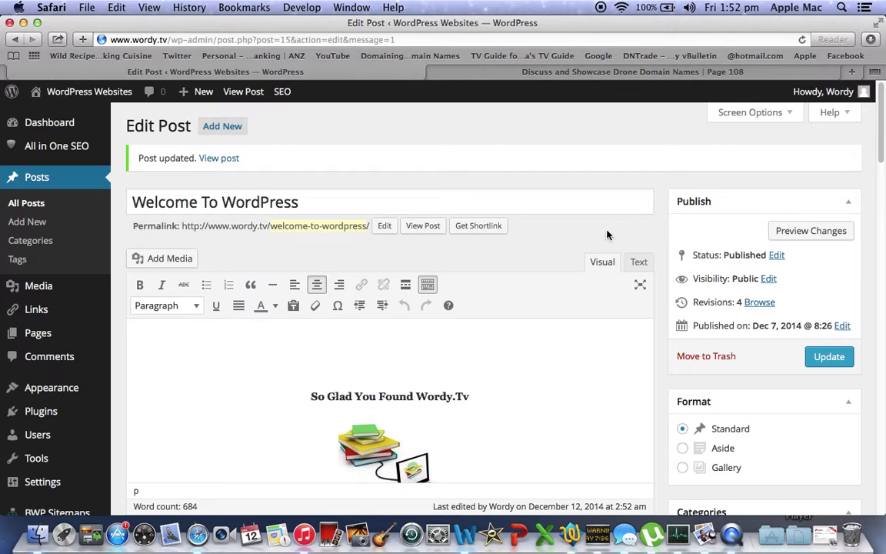
click(20, 224)
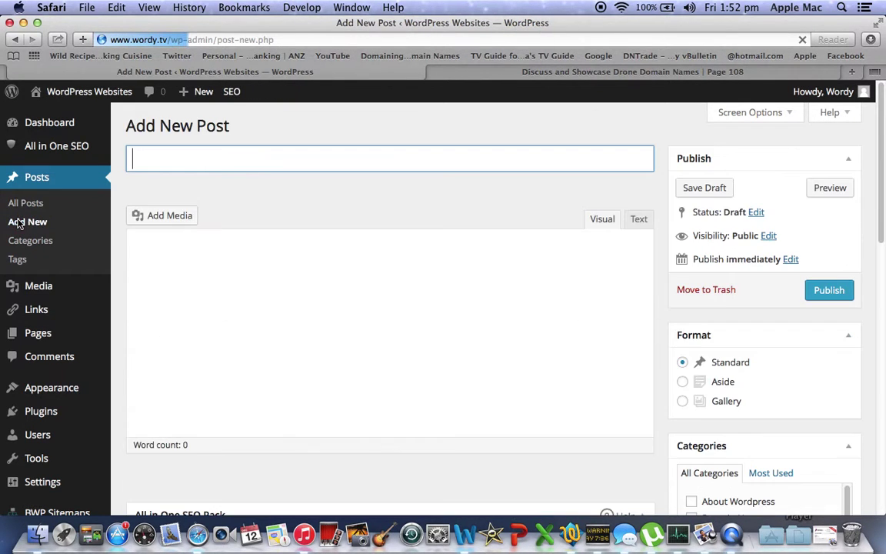
- Write a new post titled 'test' with body text 'mm'
click(138, 159)
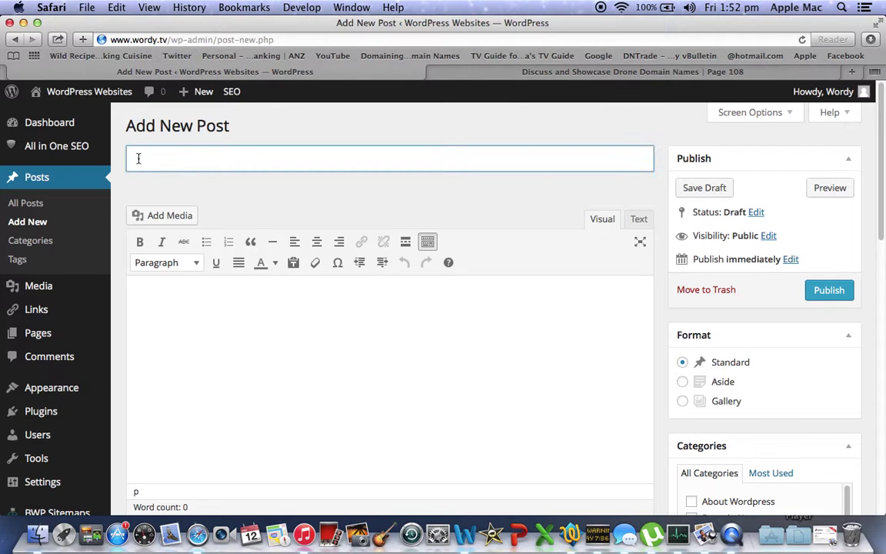
click(154, 302)
text(mm)
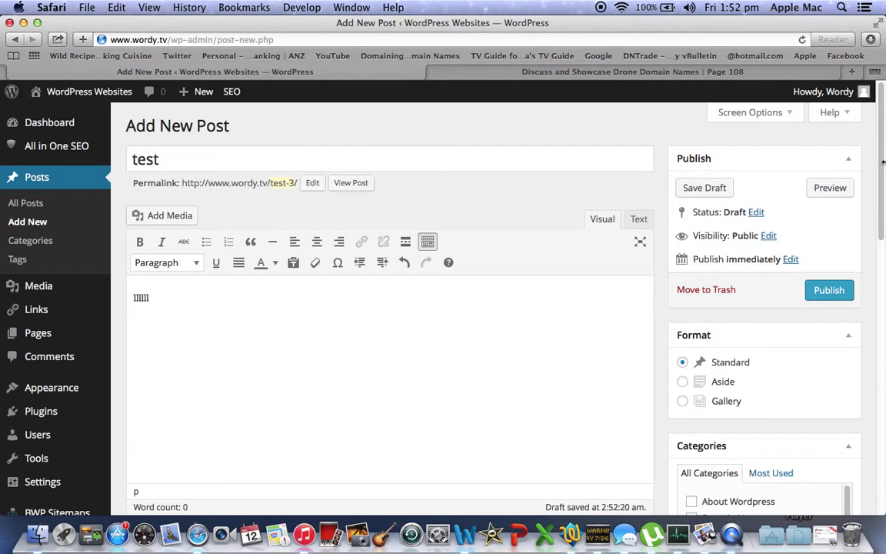
drag(882, 141, 882, 228)
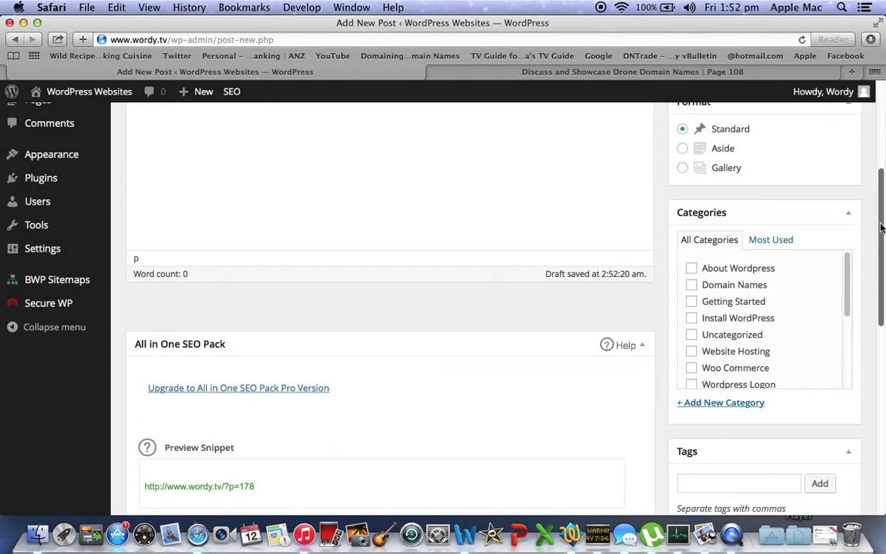
- File the test post under Getting Started, publish it, and view the live site
click(691, 301)
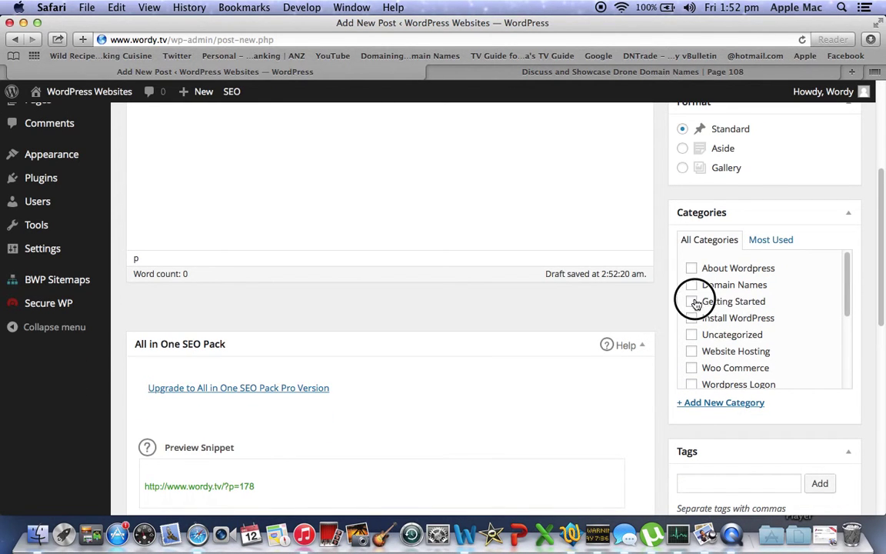
drag(882, 292, 876, 212)
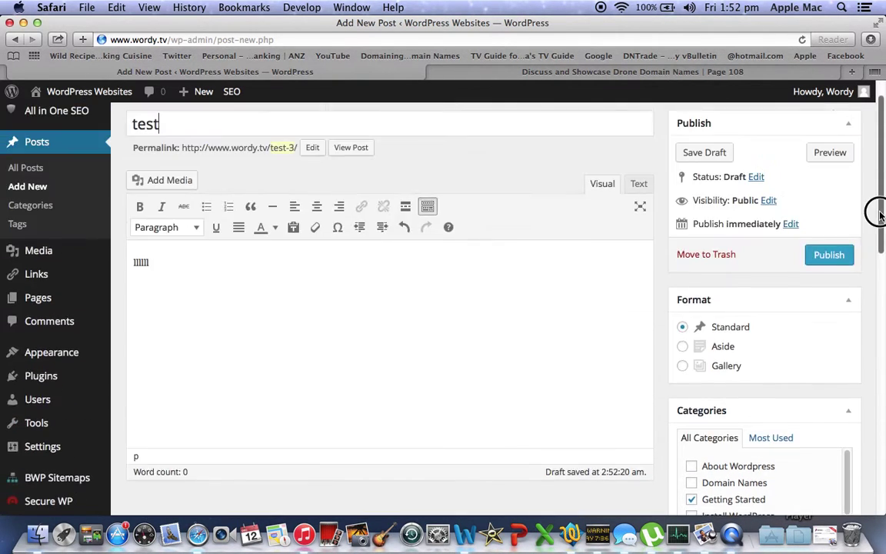
click(831, 255)
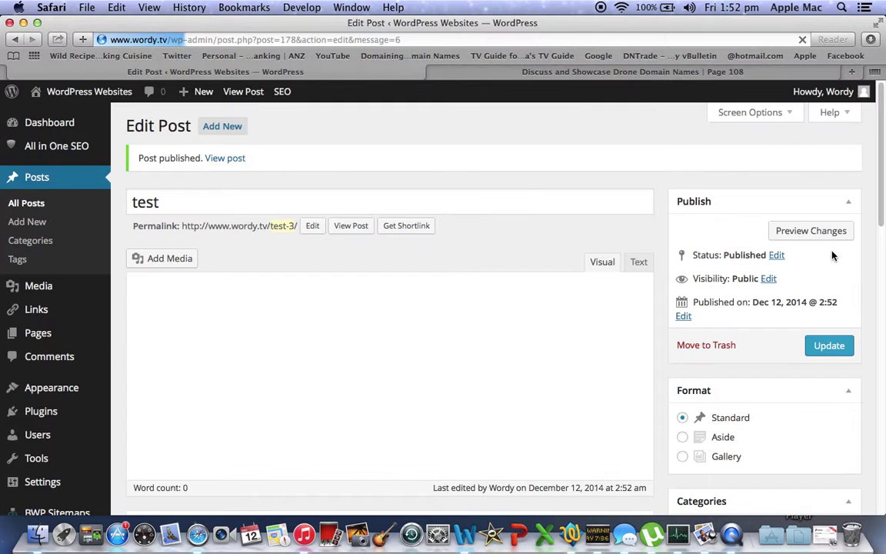
click(70, 93)
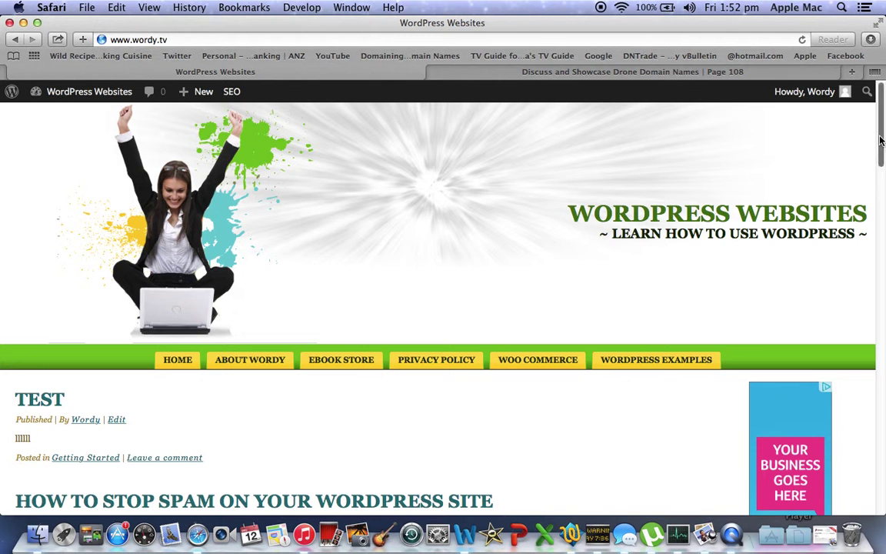
- Scroll the front page to Older posts and back, then open the TEST post for editing
drag(878, 134, 879, 199)
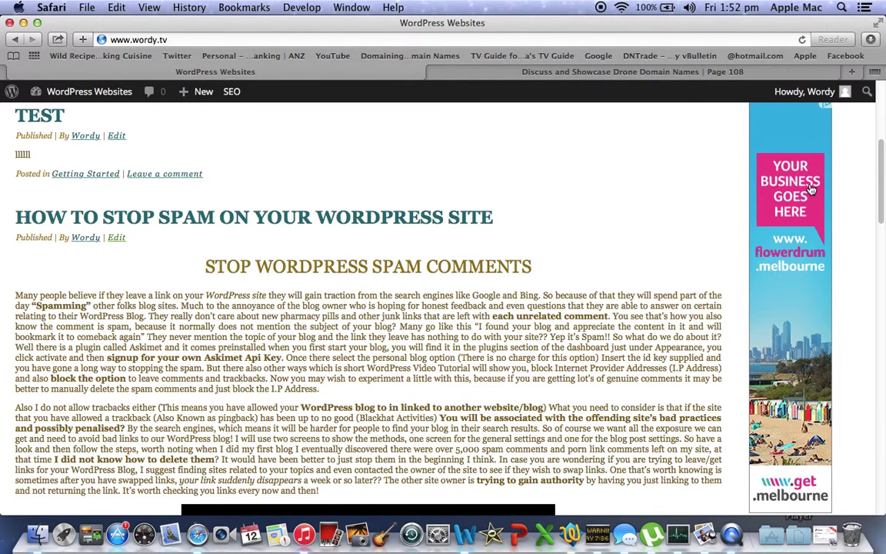
drag(881, 167, 880, 411)
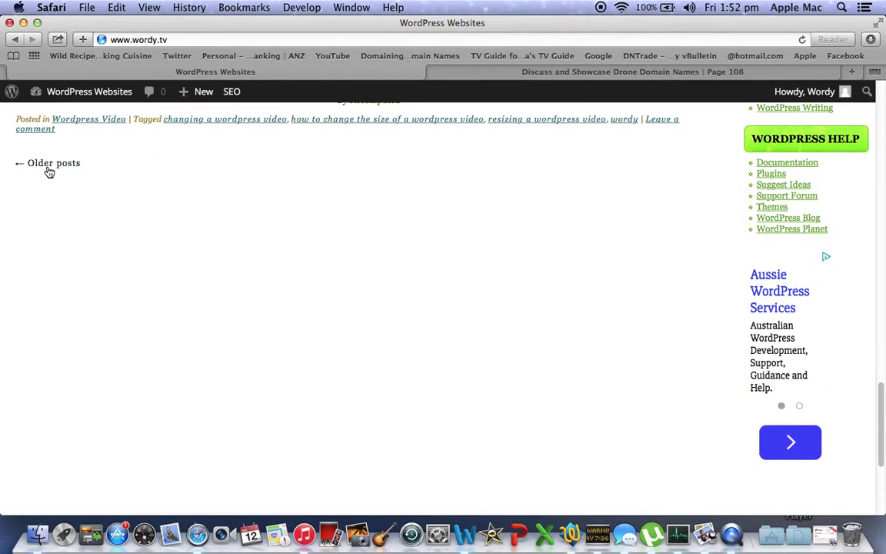
drag(881, 413, 880, 137)
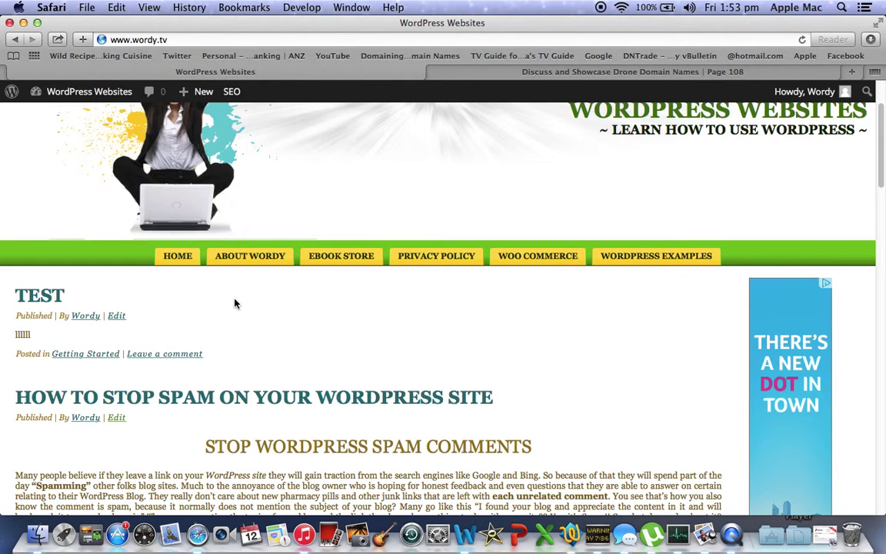
click(115, 316)
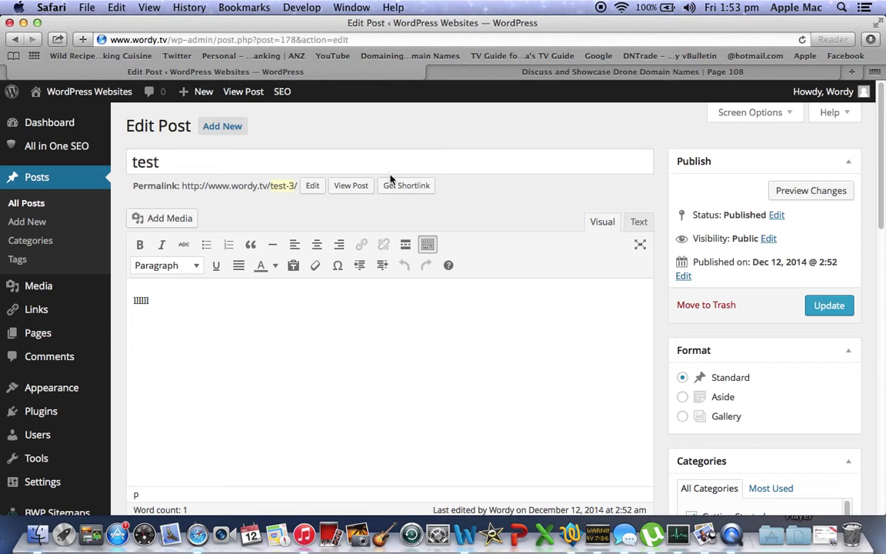
- Make the test post sticky on the front page, update it, and view the live site
click(768, 239)
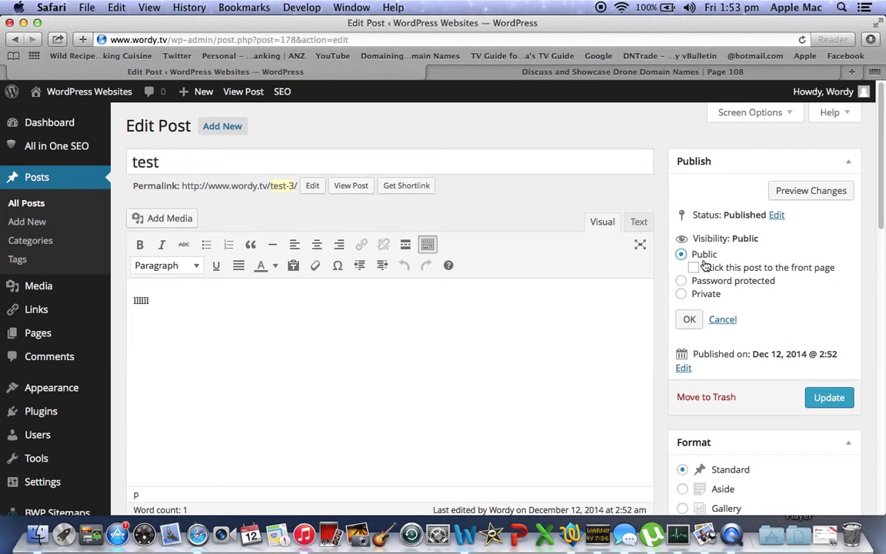
click(694, 266)
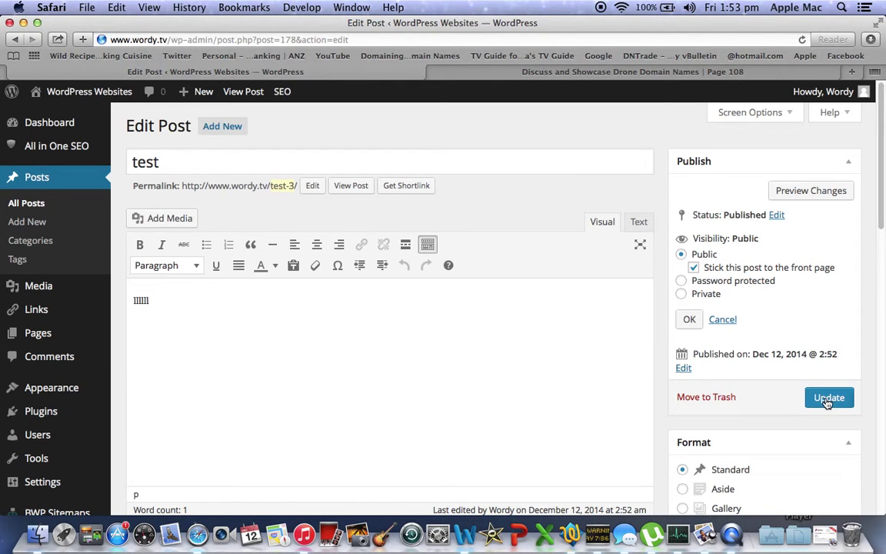
click(828, 398)
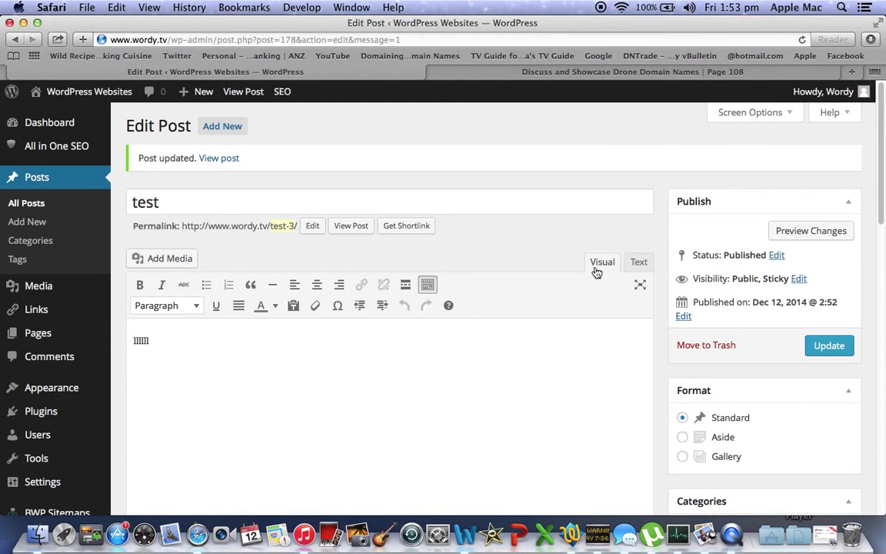
click(67, 92)
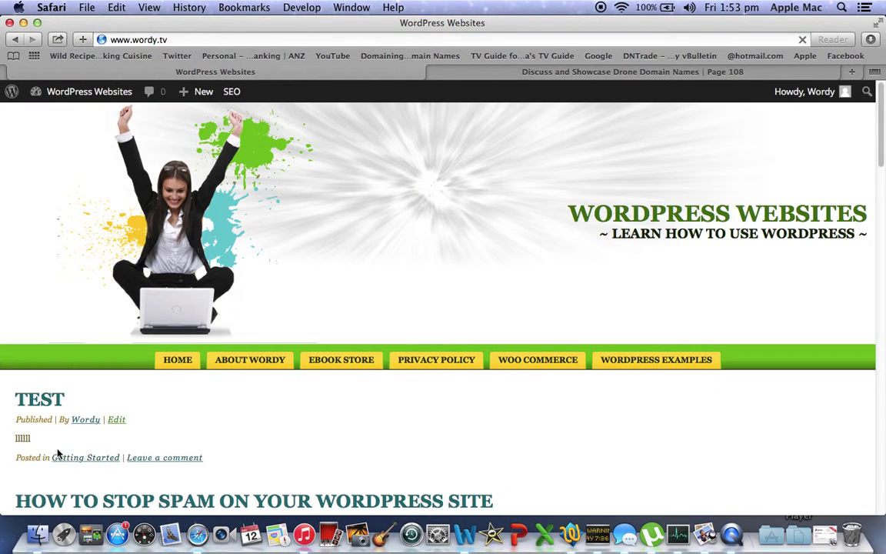
- From the dashboard, start a new post titled 'test2' with body text 'kkkkkkk'
click(67, 94)
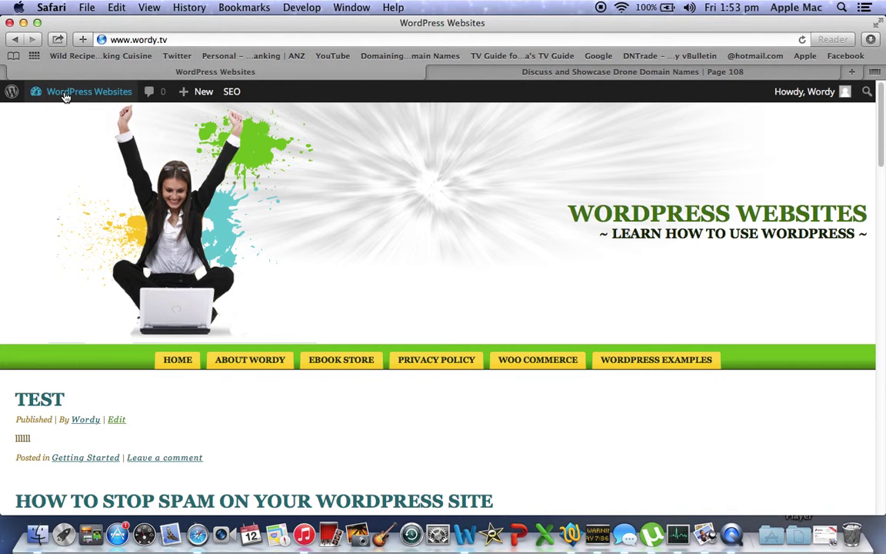
click(50, 116)
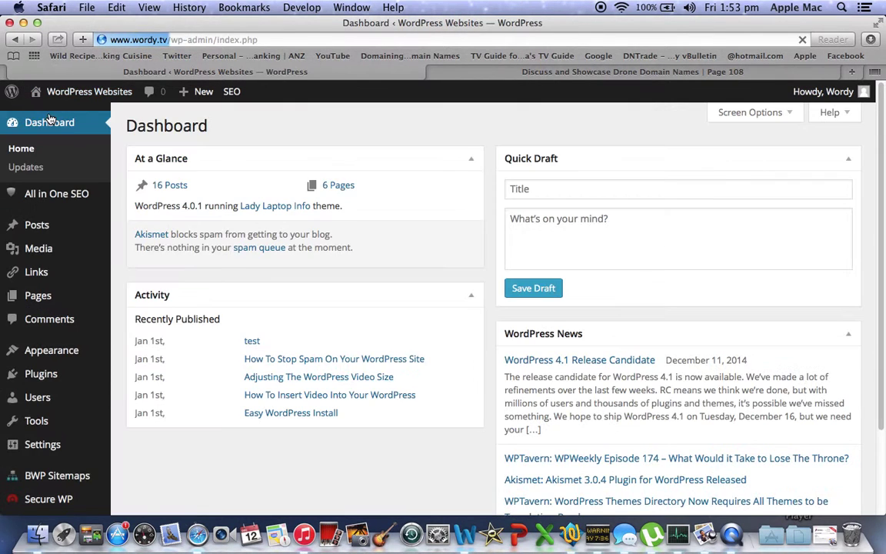
mouse_move(53, 229)
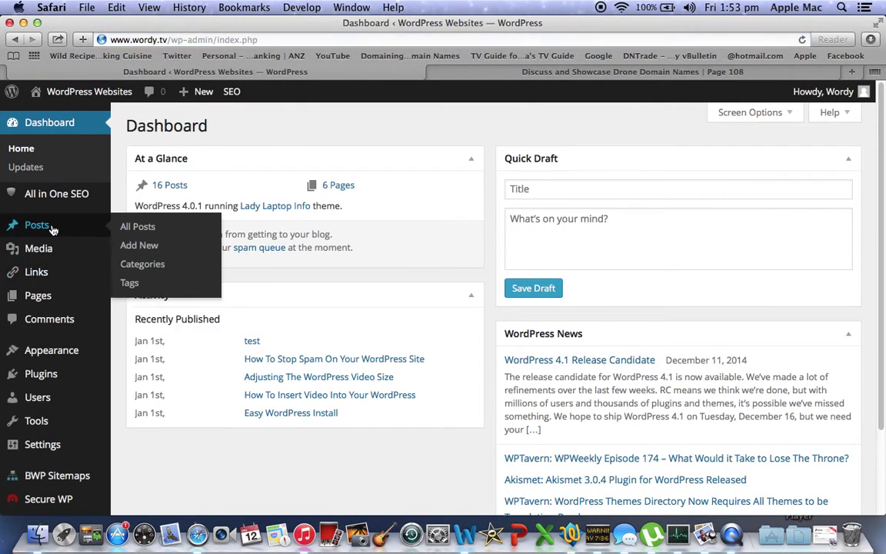
click(138, 247)
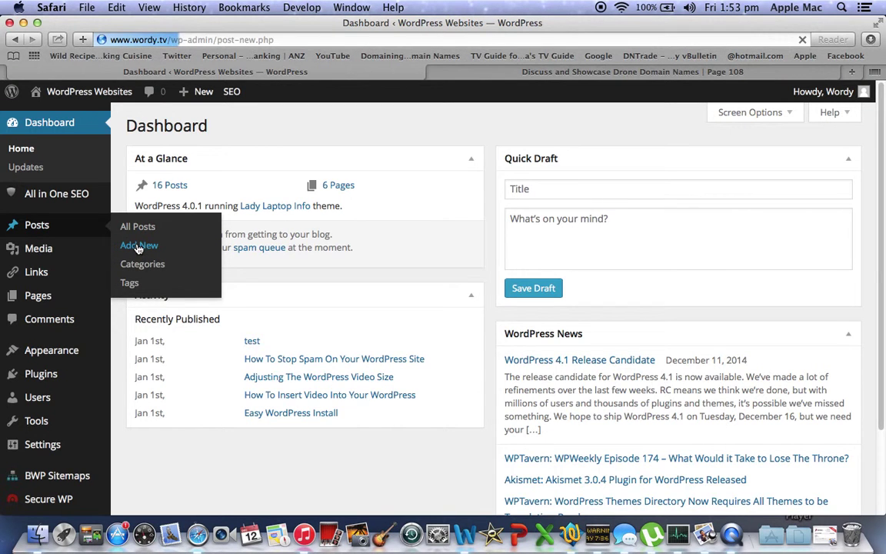
click(146, 160)
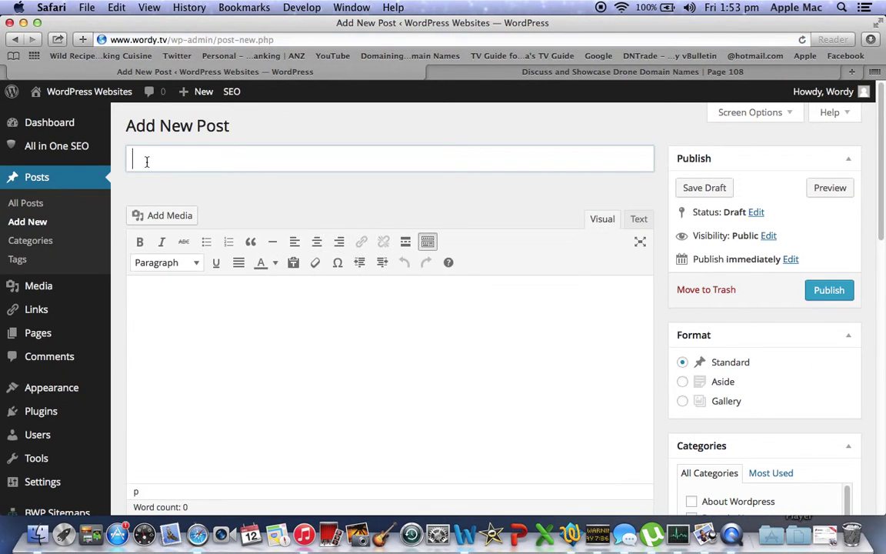
text(test2)
click(149, 291)
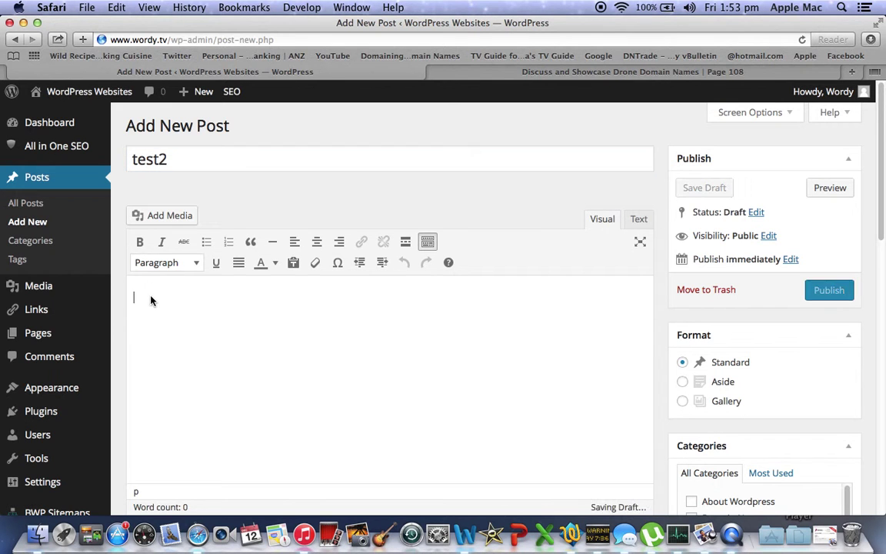
text(kkkkkkk)
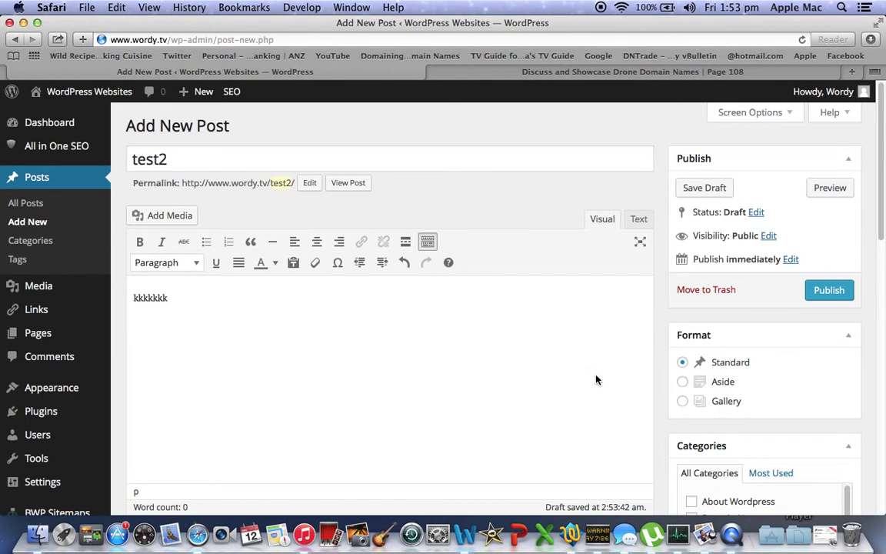
- File test2 under Getting Started, publish it, and visit the live site
scroll(881, 292, down, 5)
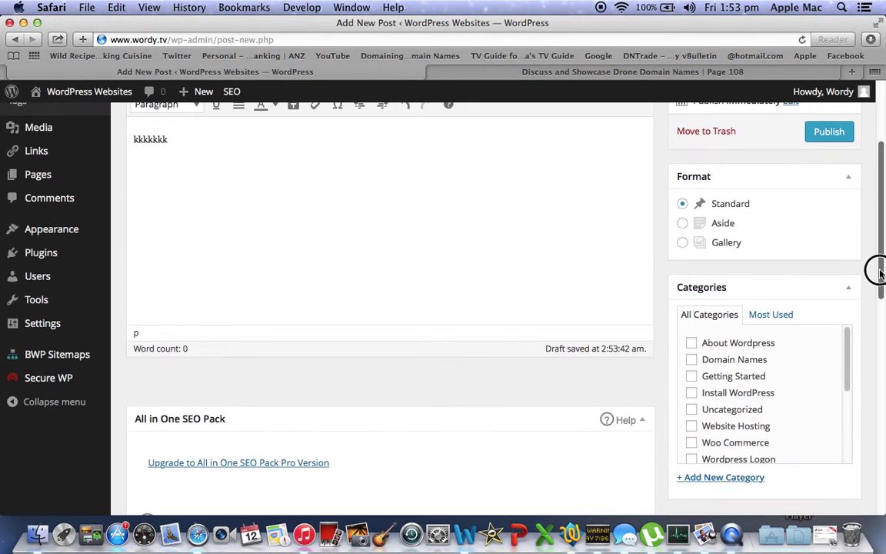
click(690, 376)
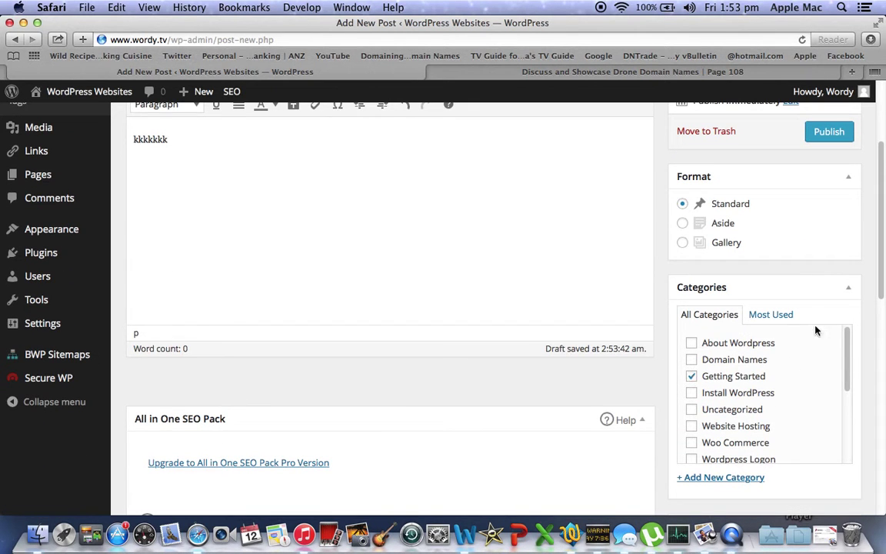
drag(879, 283, 882, 185)
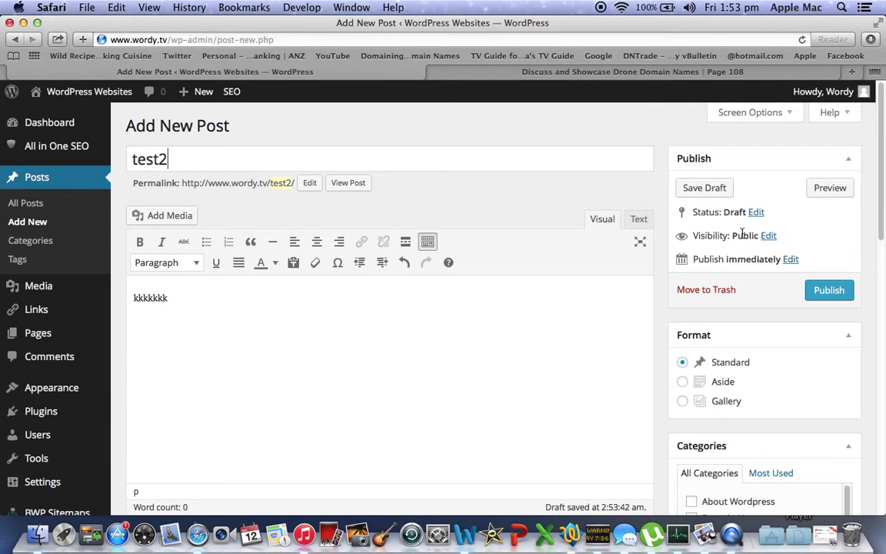
click(827, 291)
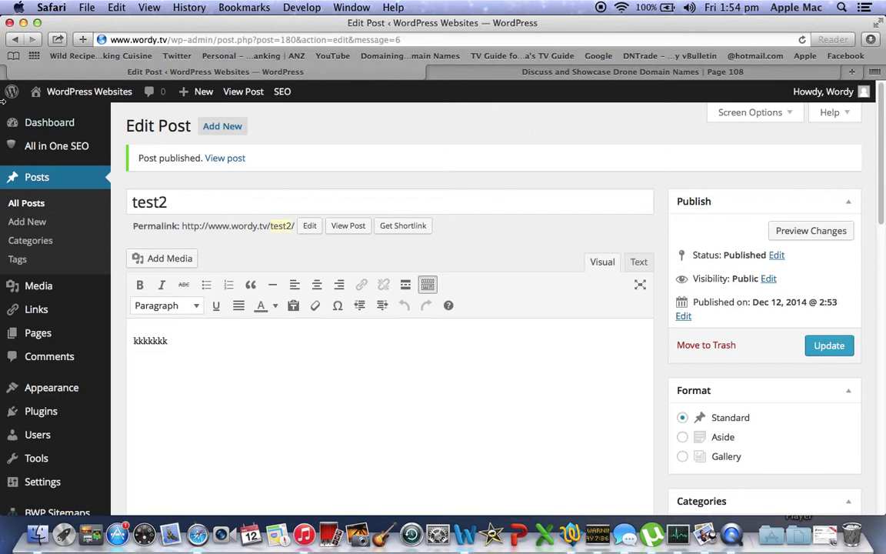
click(67, 92)
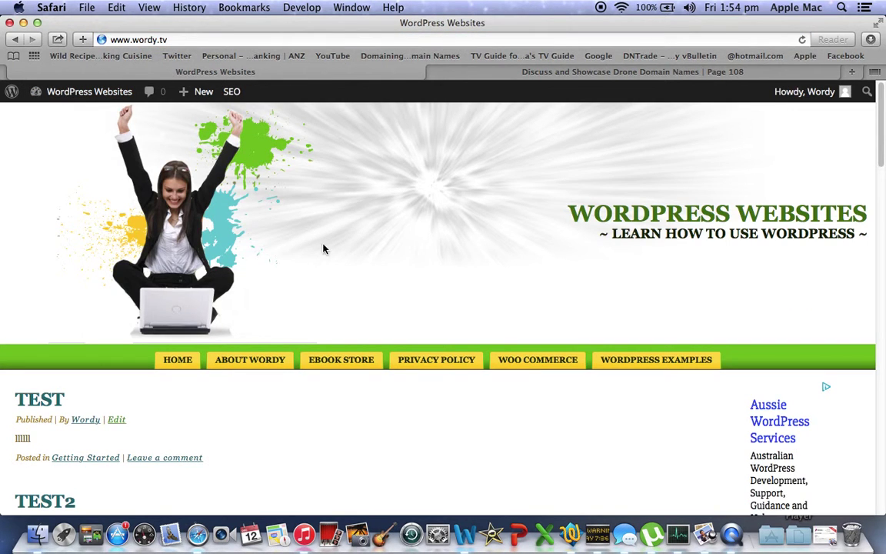
- Scroll the live front page past TEST and TEST2, then open TEST for editing
scroll(876, 207, down, 3)
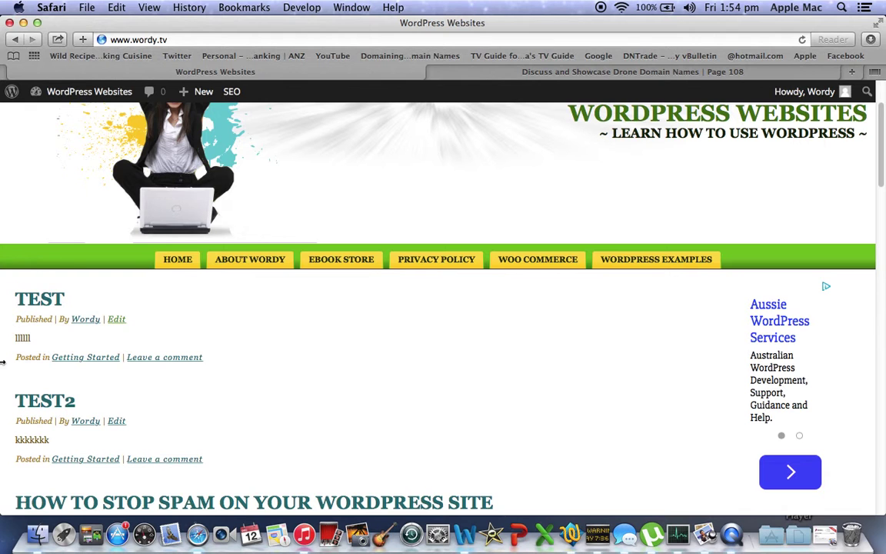
click(117, 320)
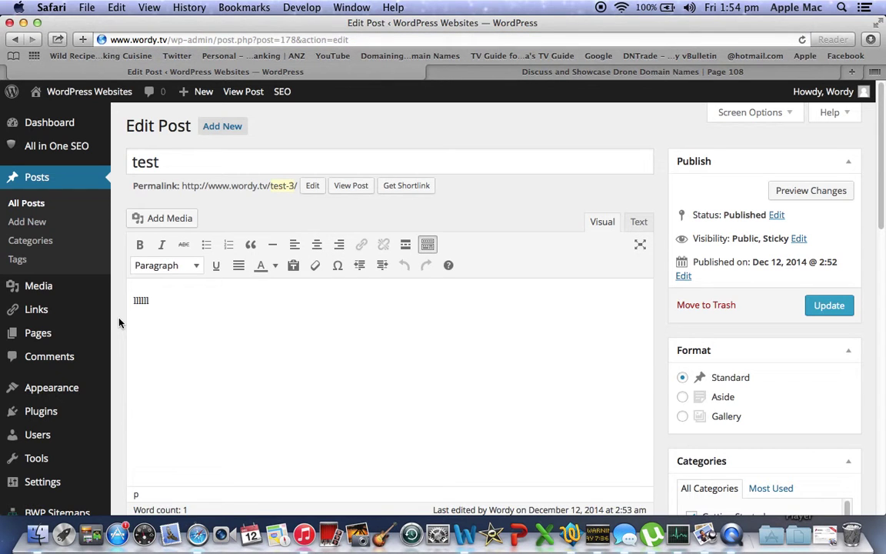
- Trash the test and test2 posts, check the live site, and return to the dashboard
click(705, 306)
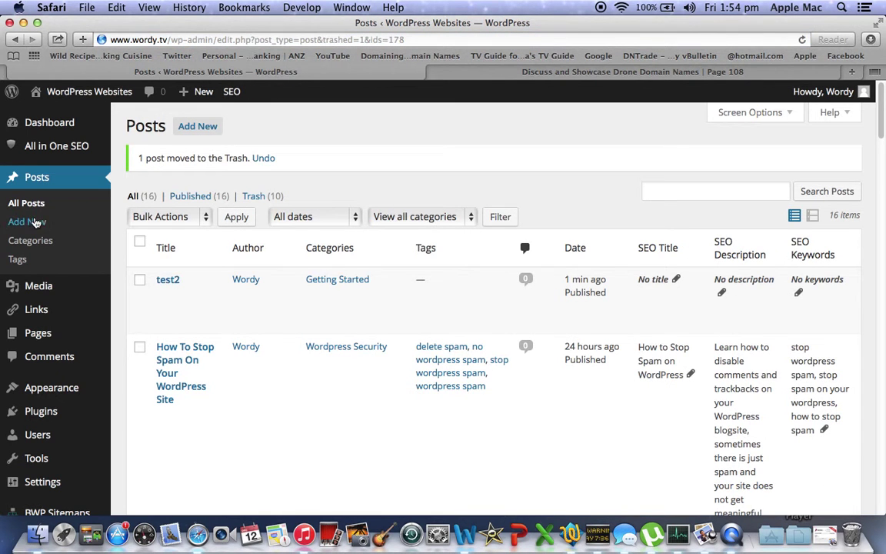
mouse_move(146, 281)
click(163, 326)
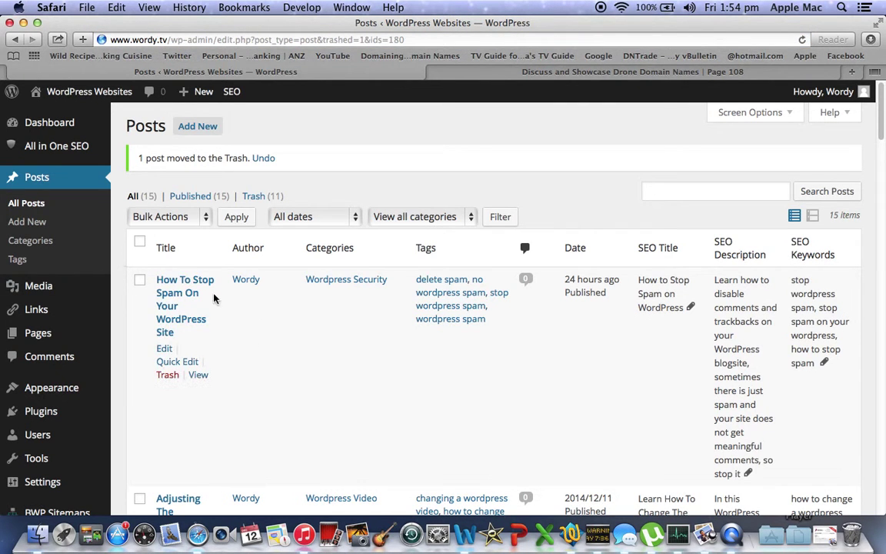
click(82, 93)
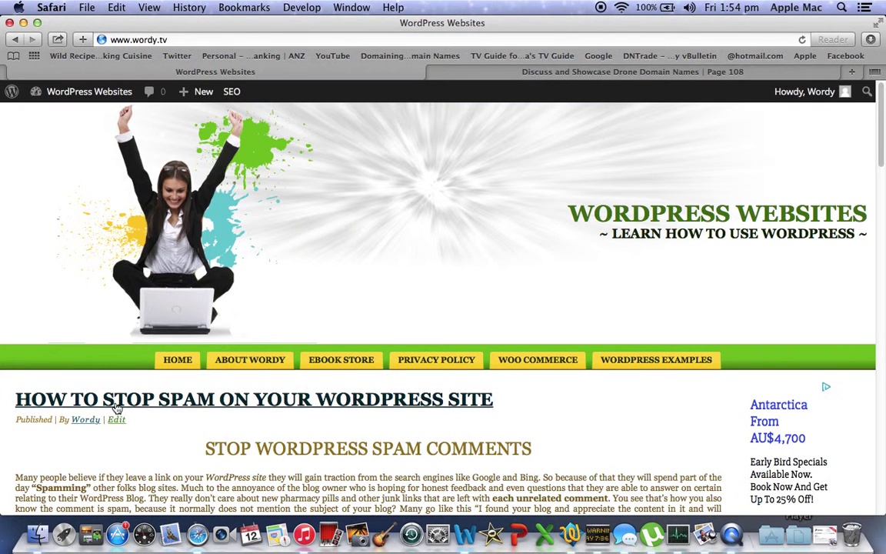
click(61, 91)
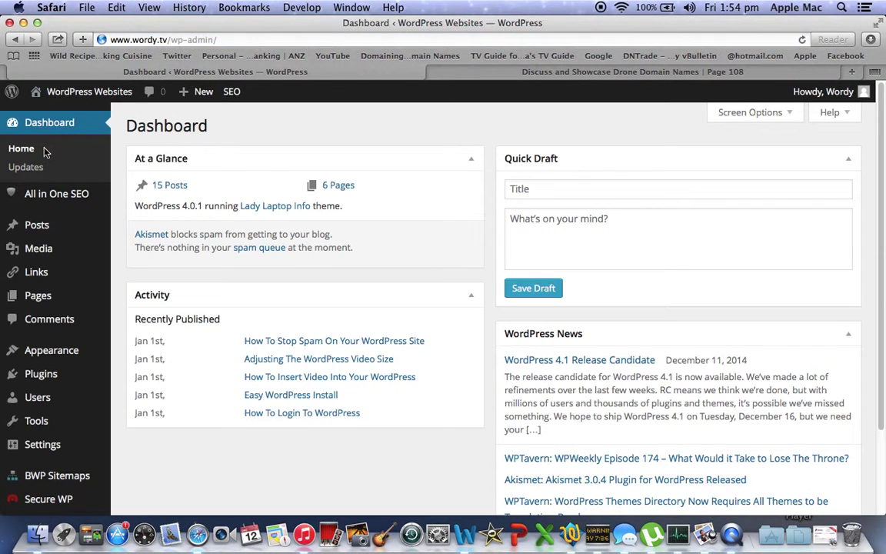
- Go to All Posts, scroll to Welcome To WordPress, and open it for editing
mouse_move(72, 223)
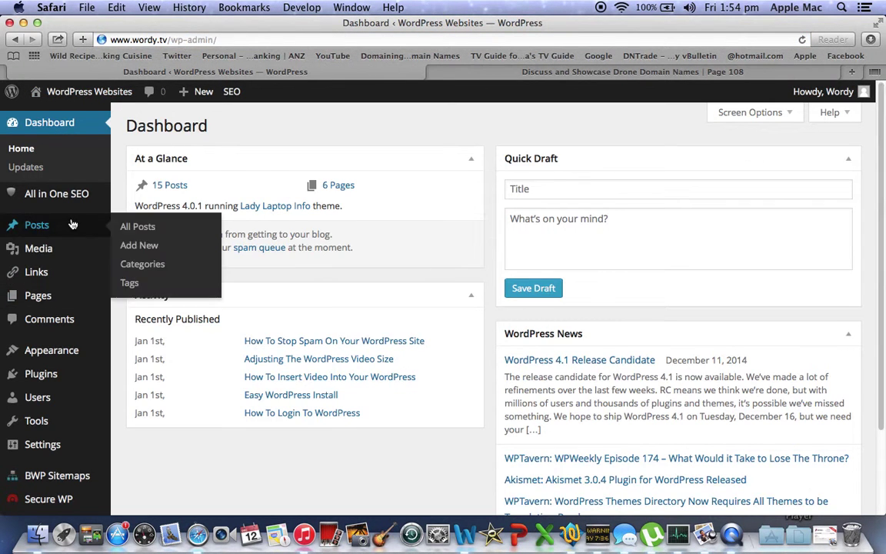
click(137, 226)
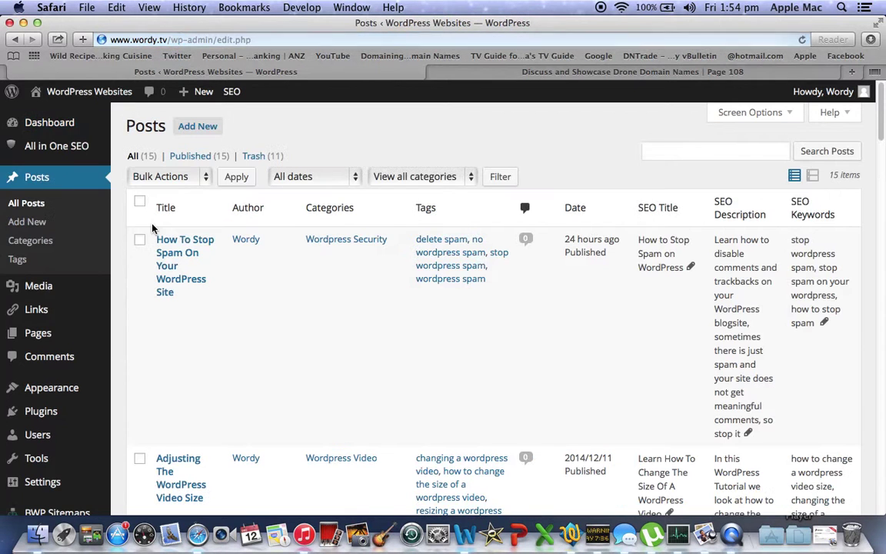
drag(882, 113, 861, 482)
mouse_move(297, 343)
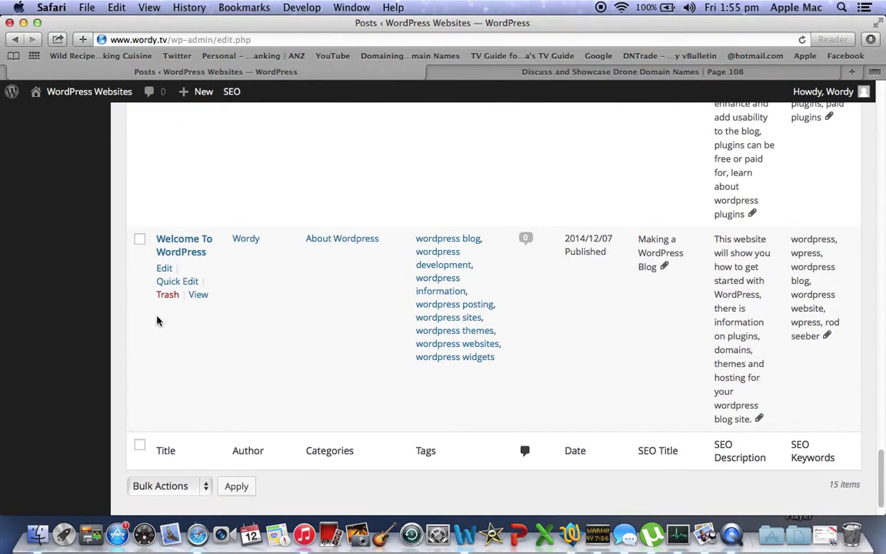
click(163, 270)
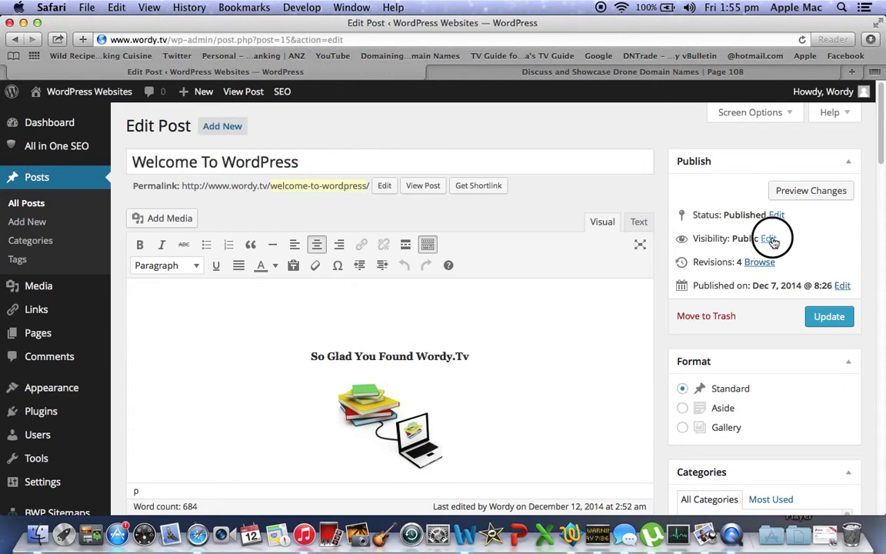
- Stick Welcome To WordPress to the front page again, update it, and view the live site
click(771, 240)
click(694, 269)
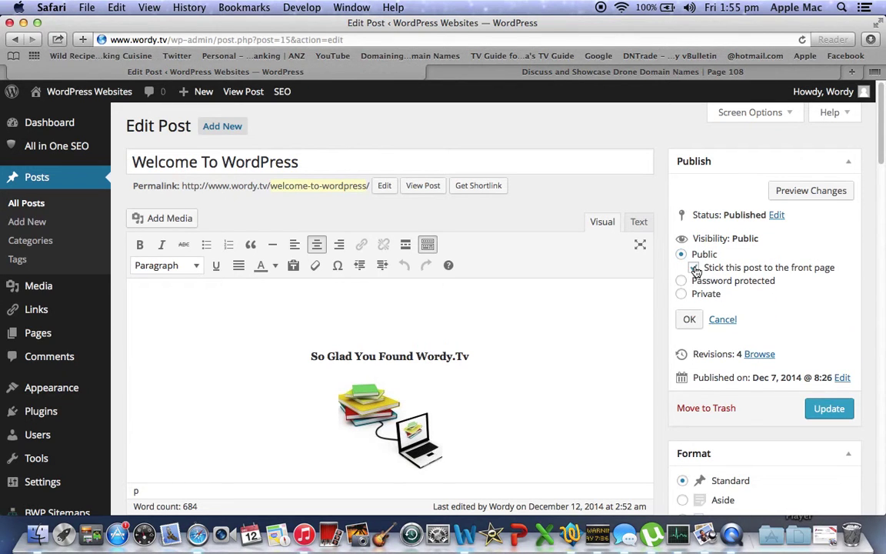
click(829, 409)
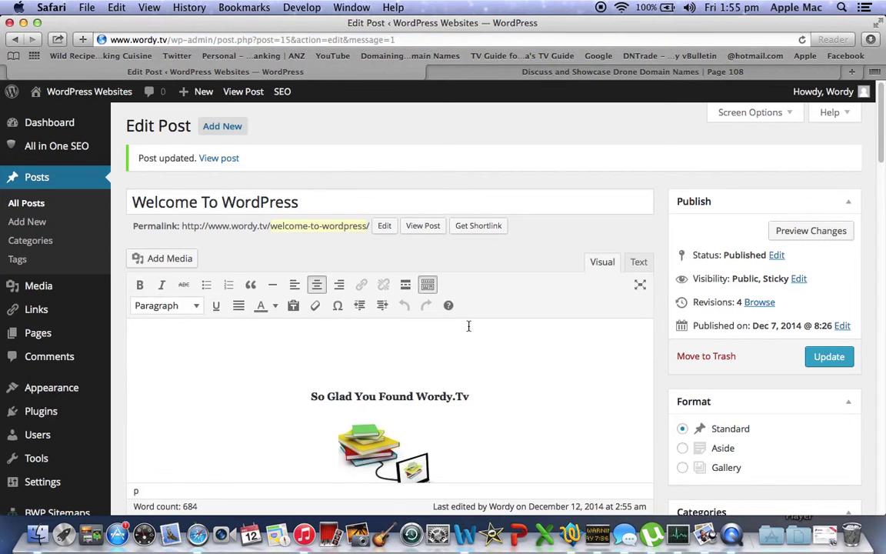
click(74, 94)
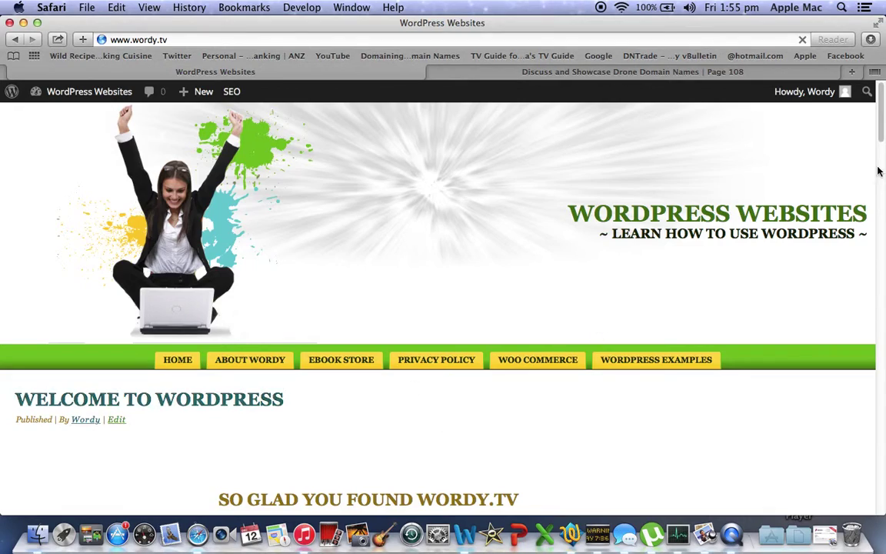
drag(881, 126, 868, 288)
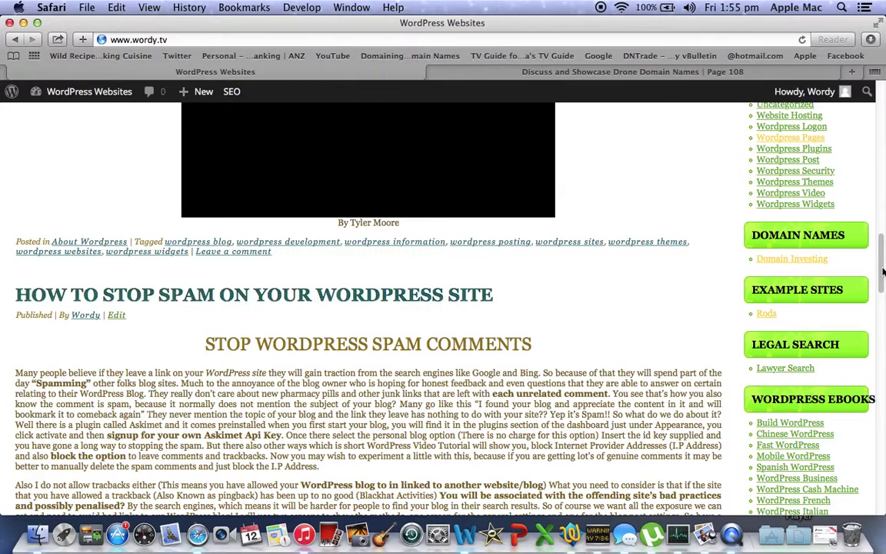
drag(877, 258, 861, 103)
- Start a new post from the admin Dashboard's Posts > Add New
mouse_move(74, 90)
click(44, 119)
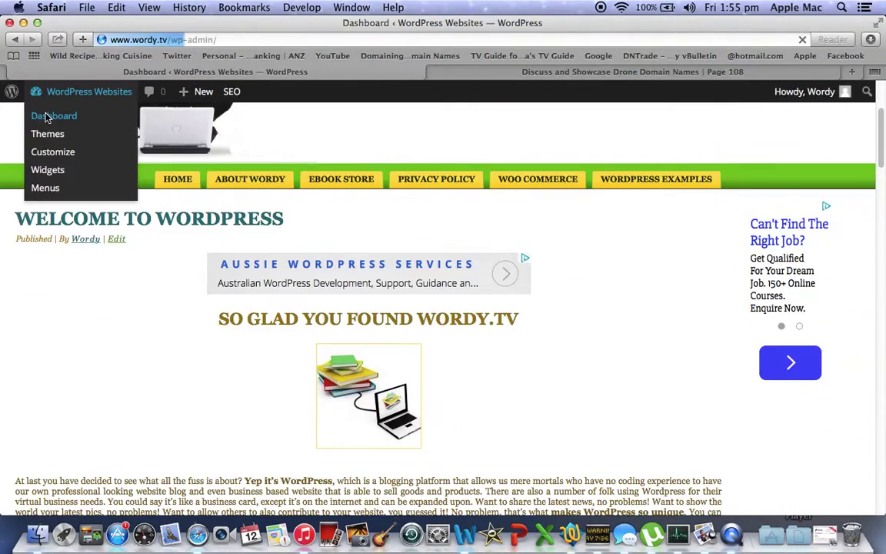
mouse_move(55, 227)
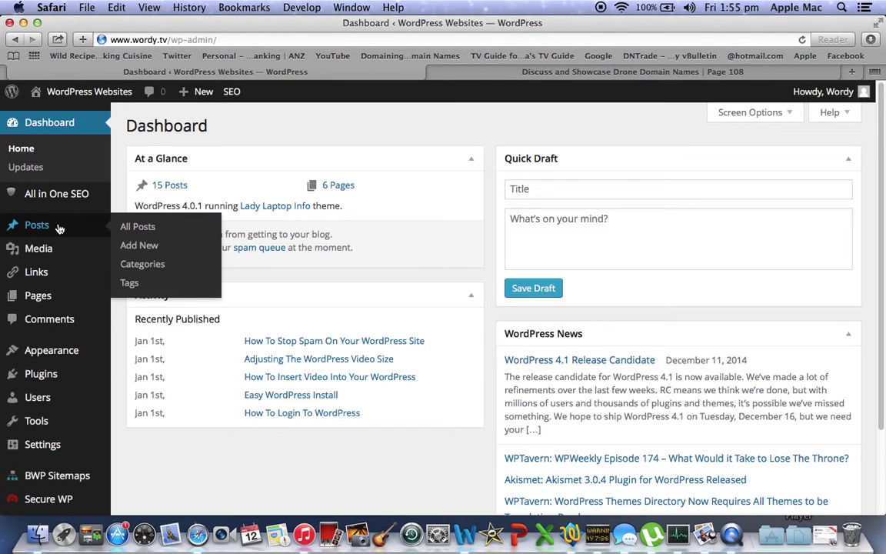
click(126, 246)
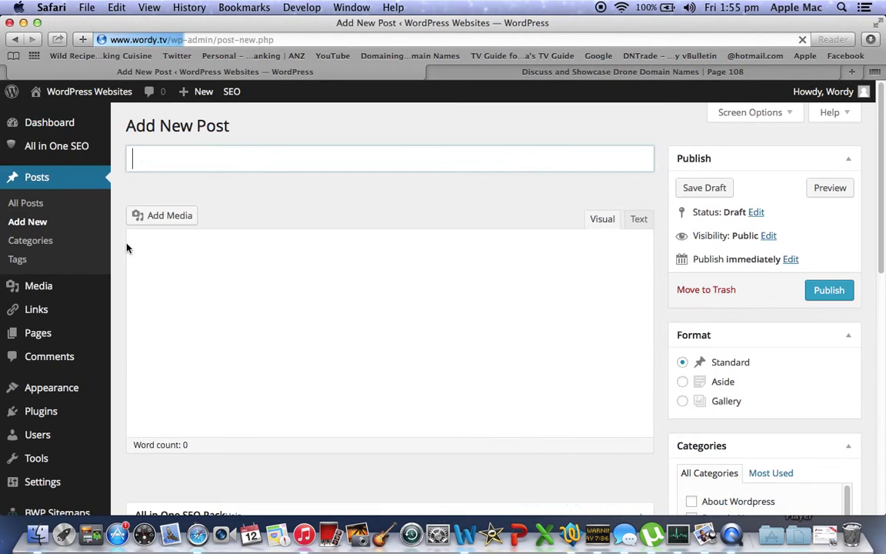
- Publish post 'test3' with body 333333, filed under Getting Started
click(138, 158)
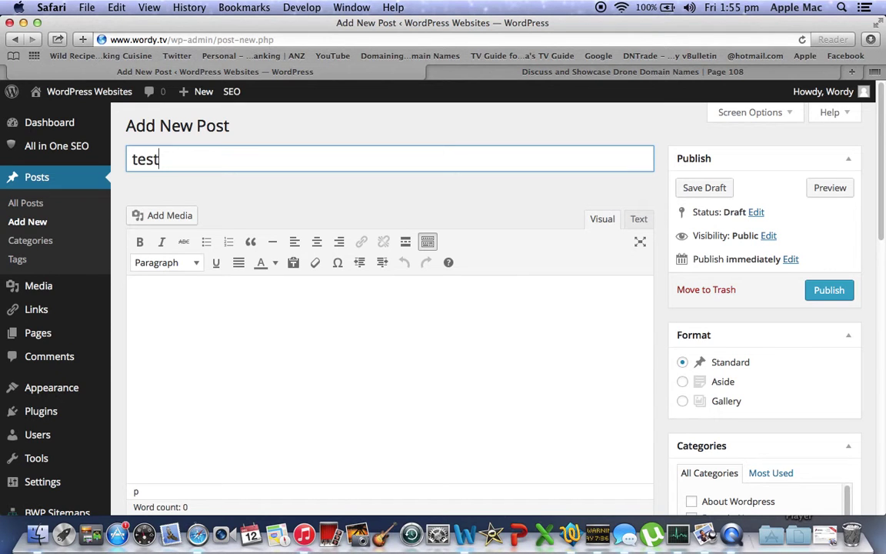
click(154, 314)
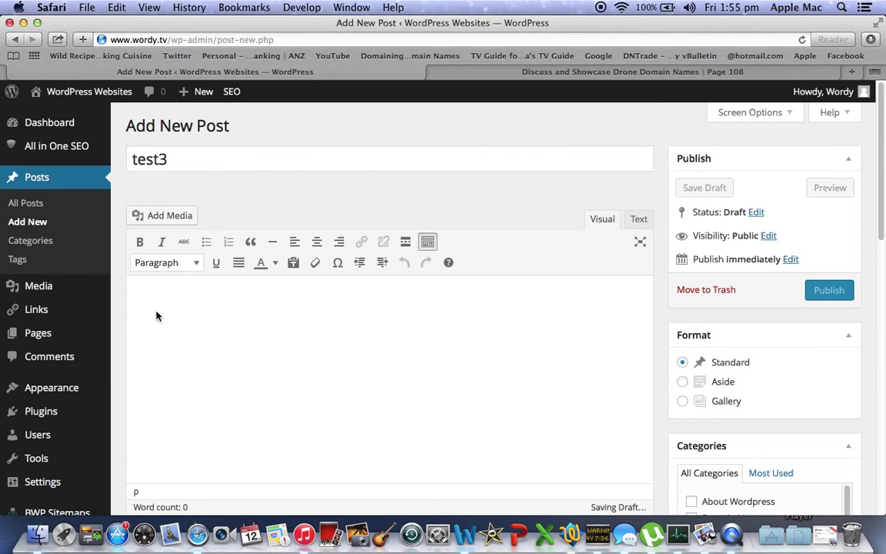
text(3333333)
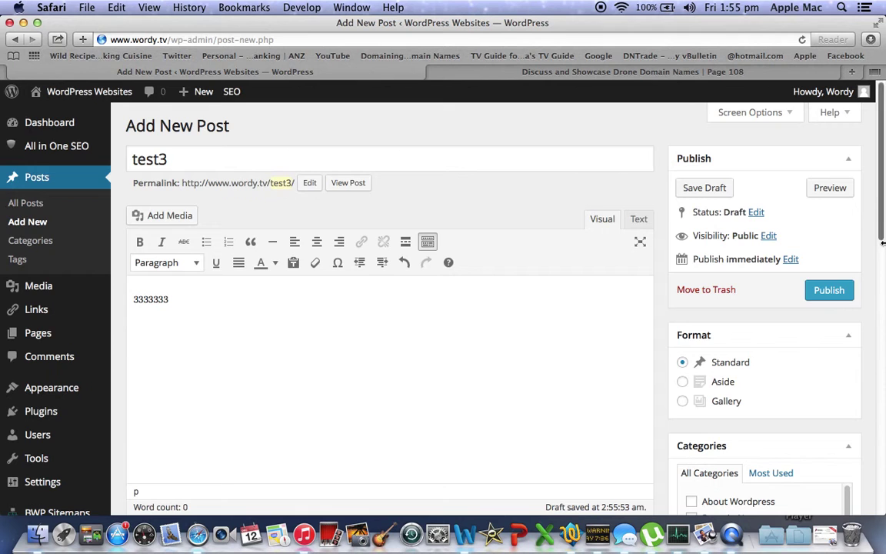
scroll(881, 207, down, 5)
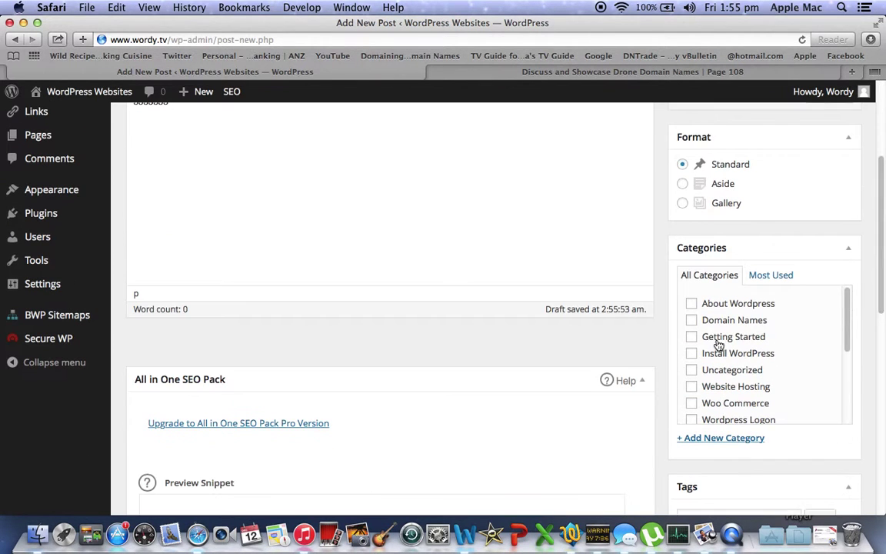
click(691, 337)
scroll(877, 215, up, 5)
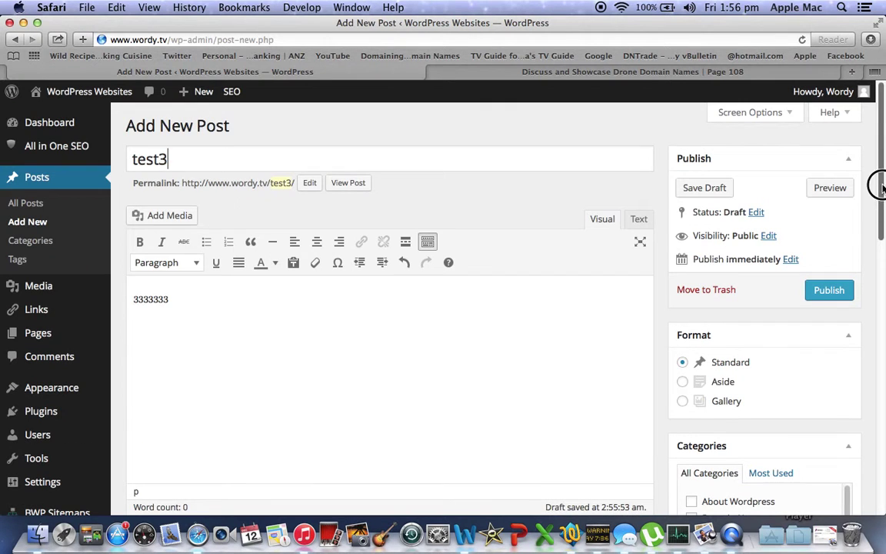
click(829, 293)
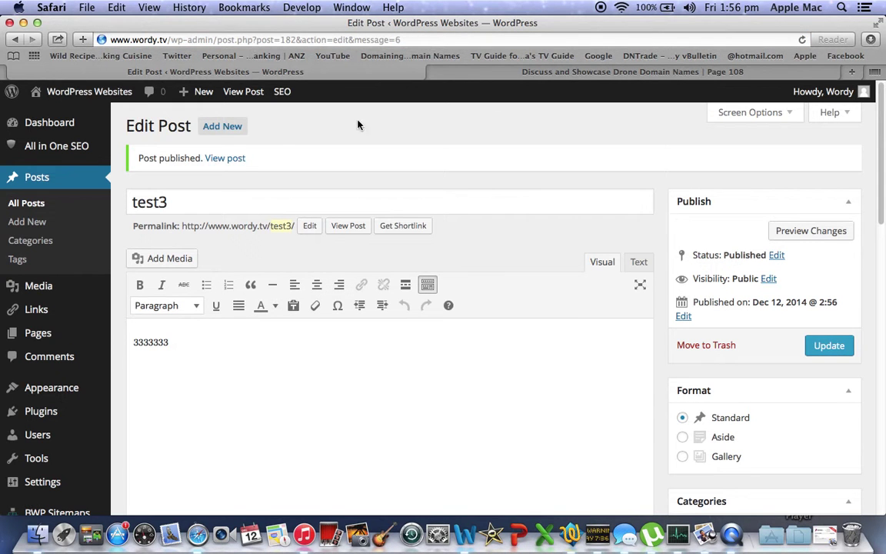
- Visit the live wordy.tv home page and scroll down to the TEST3 listing
click(67, 94)
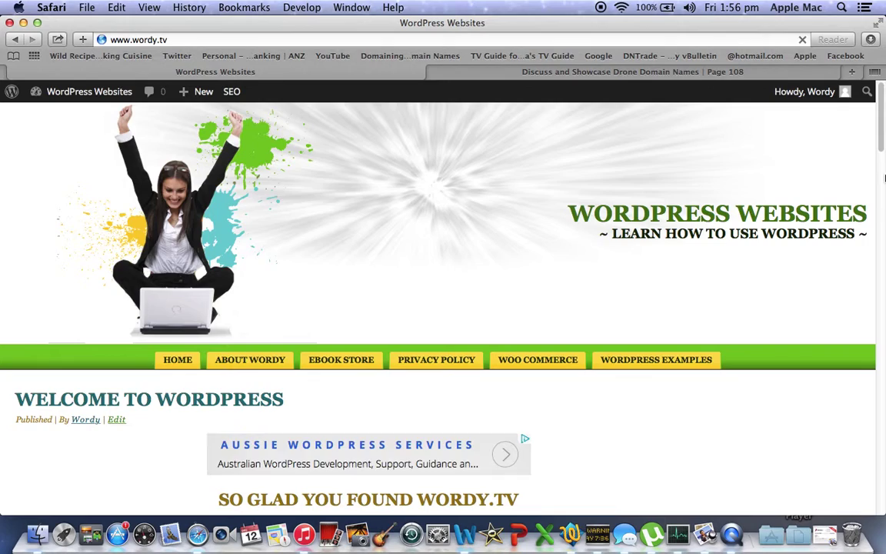
drag(880, 135, 872, 305)
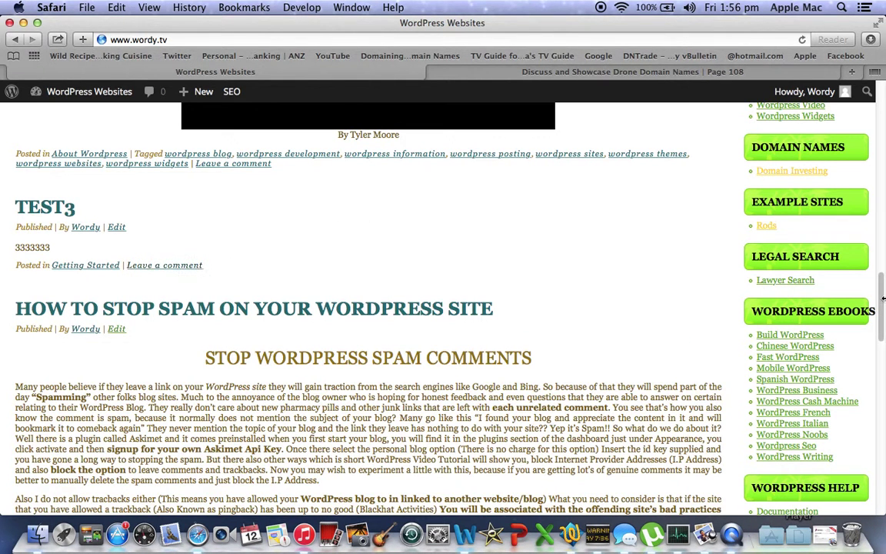
drag(876, 277, 877, 134)
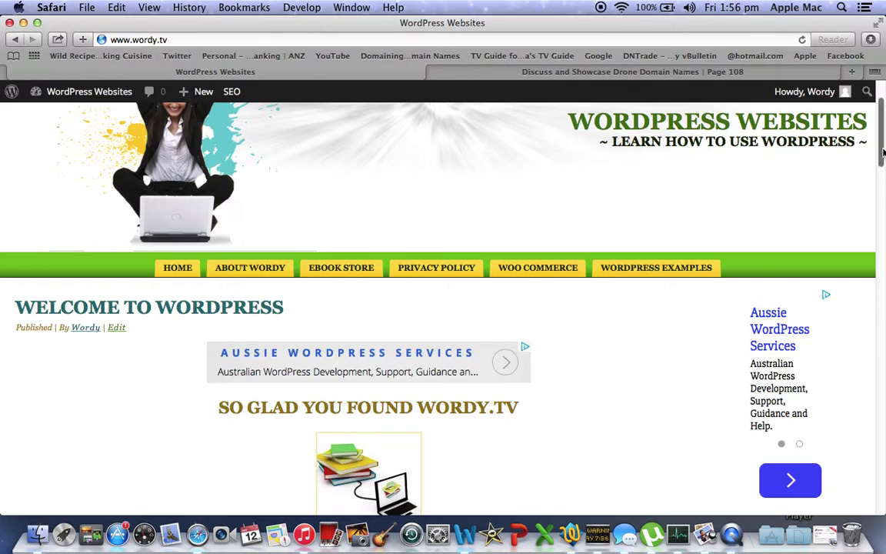
scroll(876, 188, down, 10)
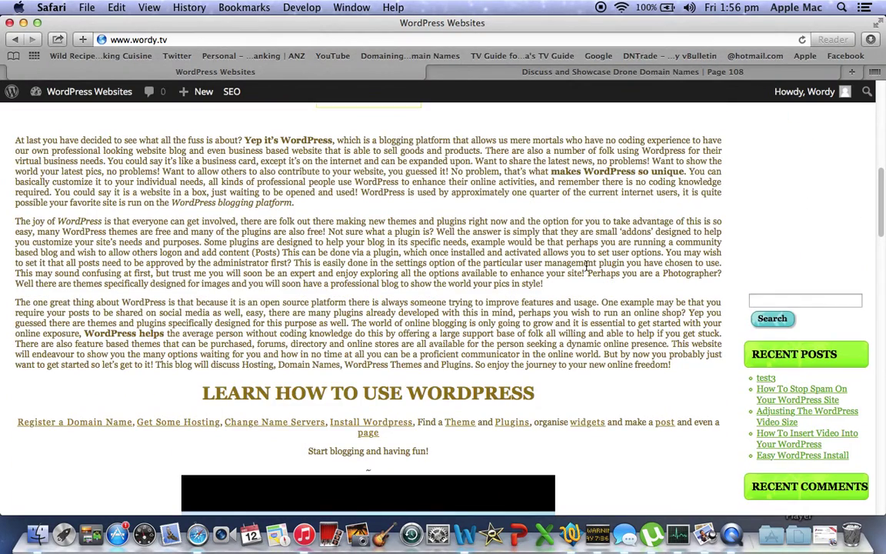
drag(881, 214, 872, 311)
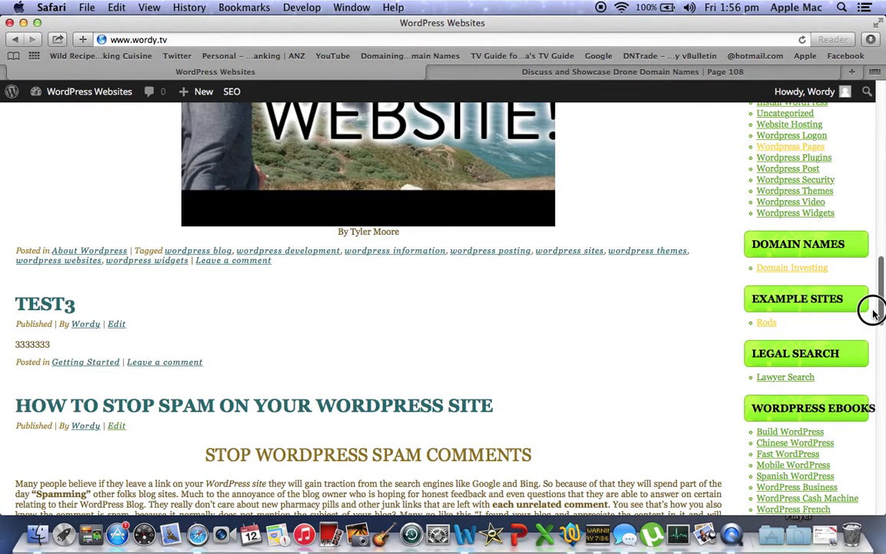
- Move the TEST3 post to the Trash from its edit screen, then return to the live site
click(116, 325)
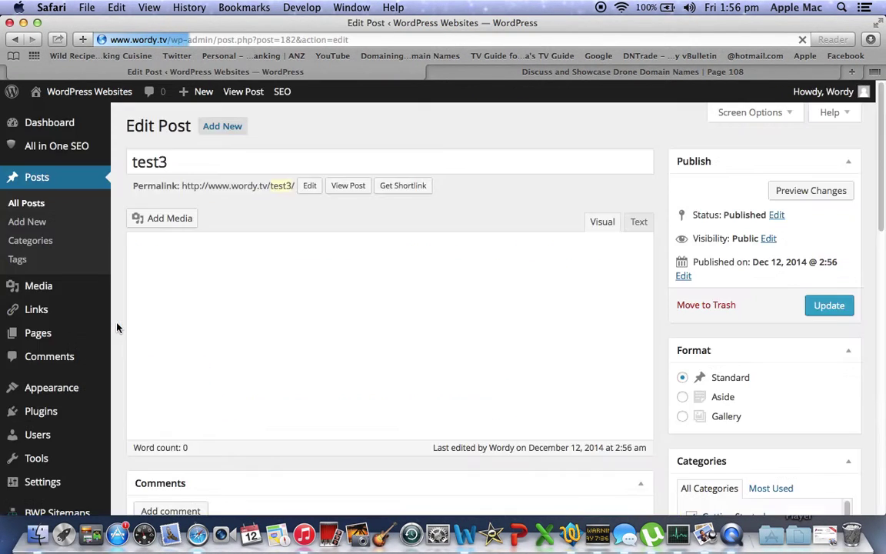
click(704, 306)
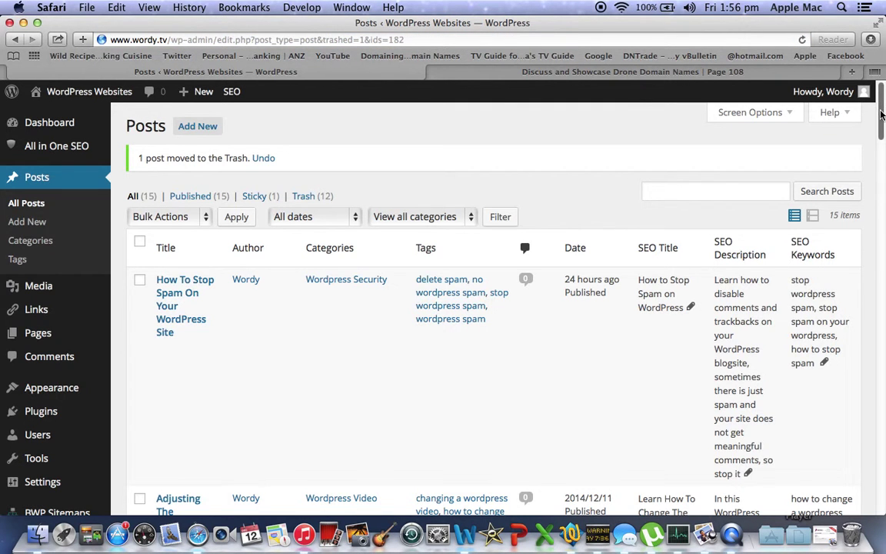
mouse_move(881, 114)
mouse_down()
mouse_move(876, 198)
mouse_move(874, 100)
mouse_up()
click(70, 93)
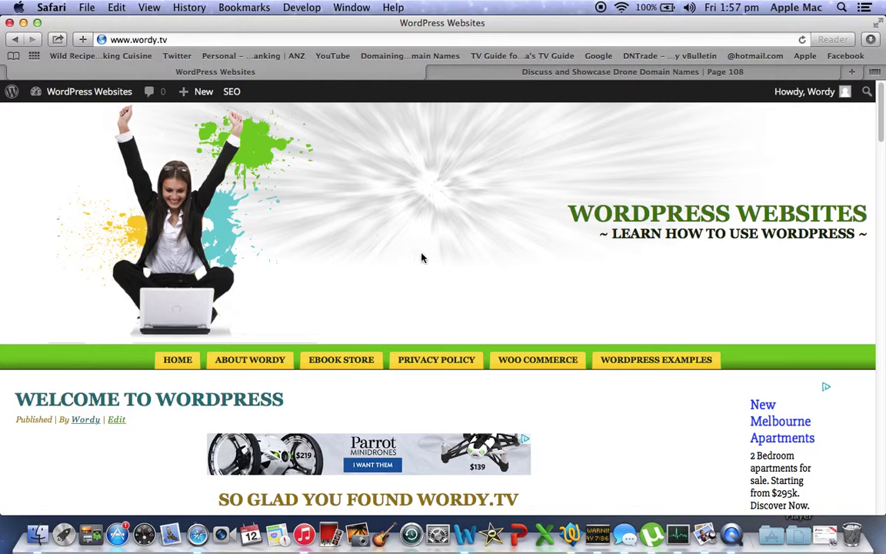
- Open ABOUT WORDY from the site menu and scroll through its videos and sidebar, back to the top
click(249, 360)
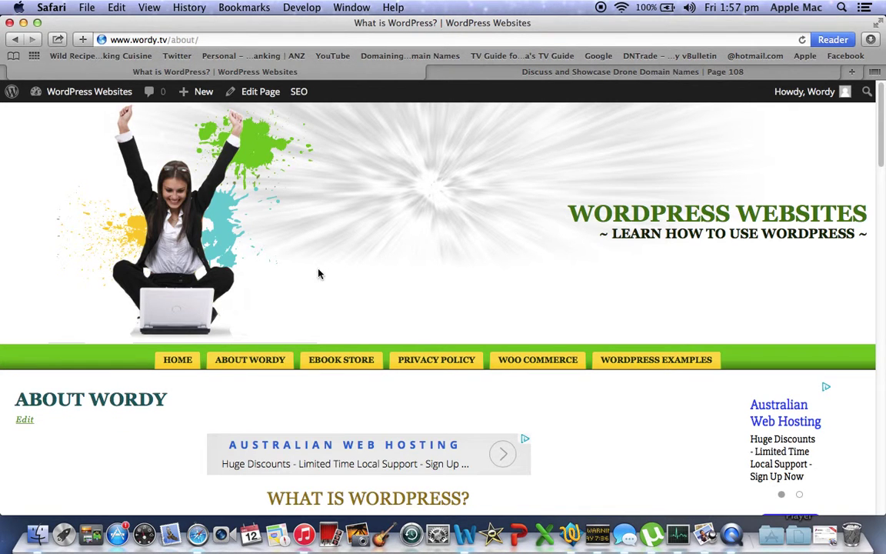
scroll(874, 215, down, 10)
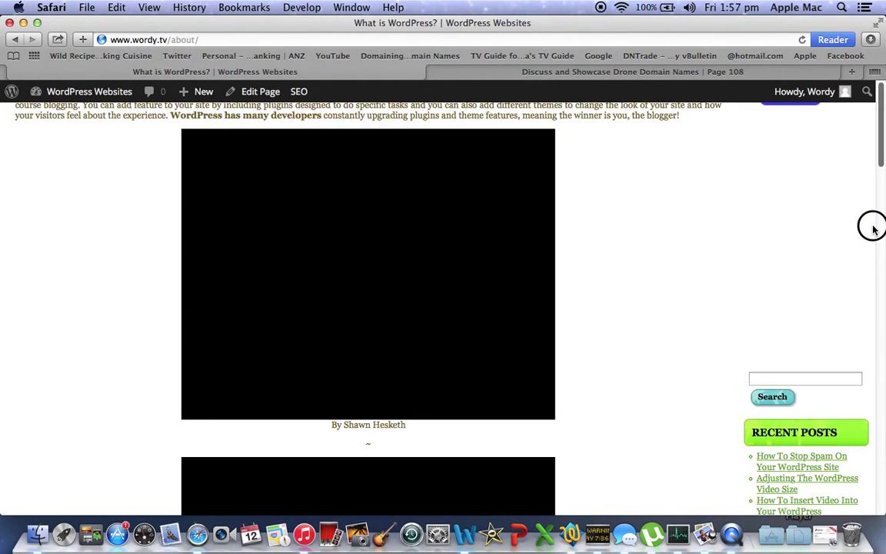
scroll(875, 228, down, 8)
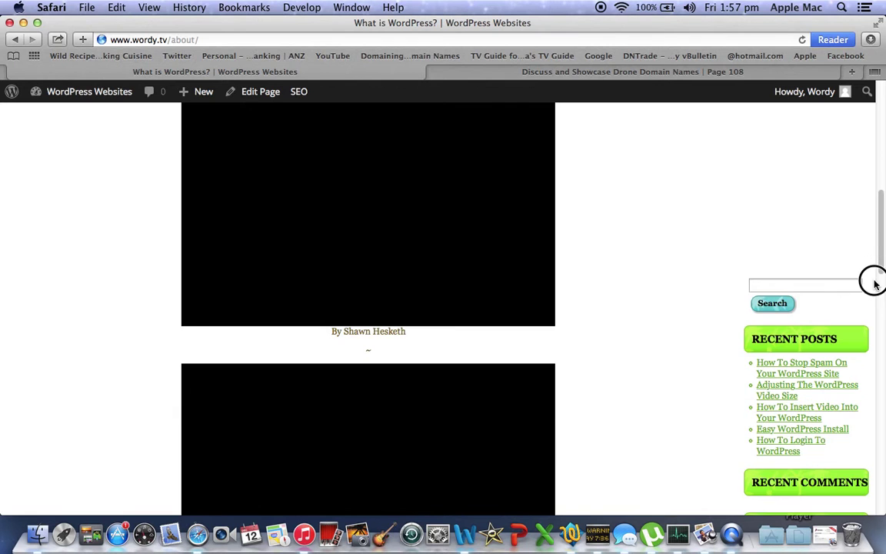
scroll(872, 369, down, 6)
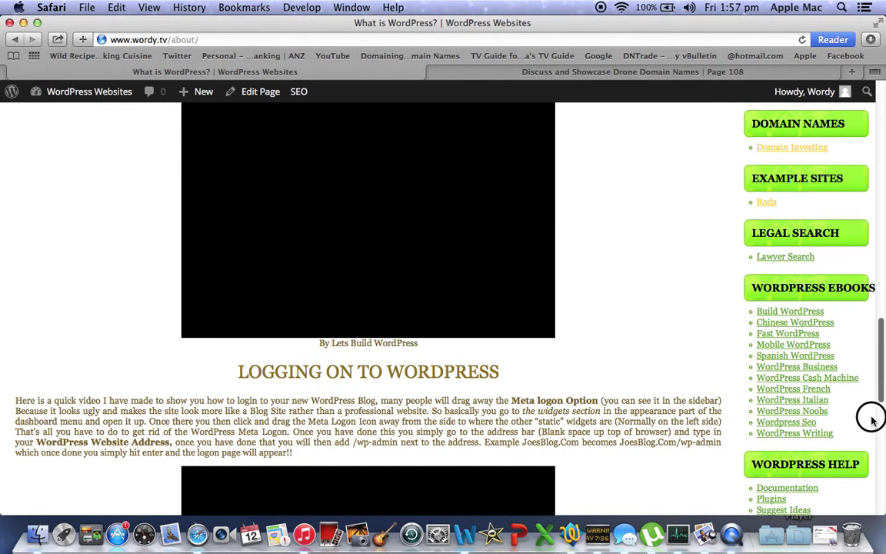
scroll(873, 419, up, 10)
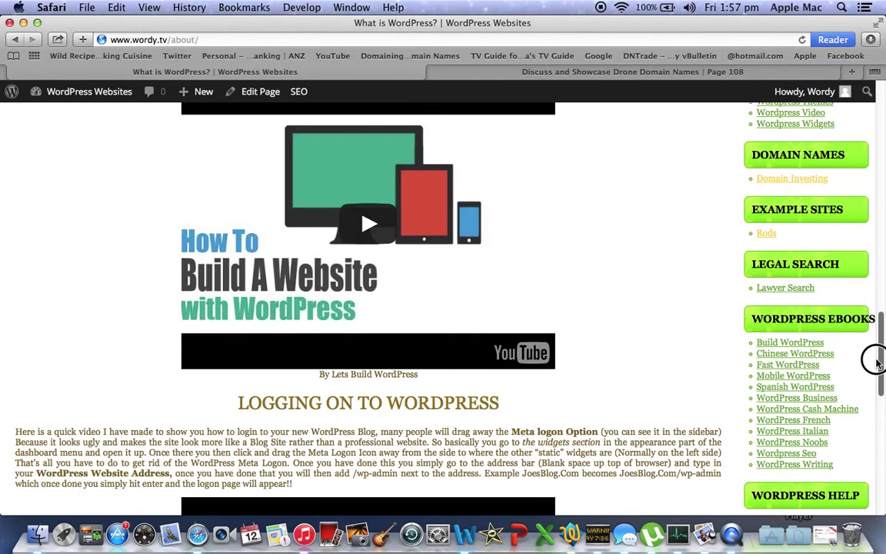
drag(876, 330, 878, 403)
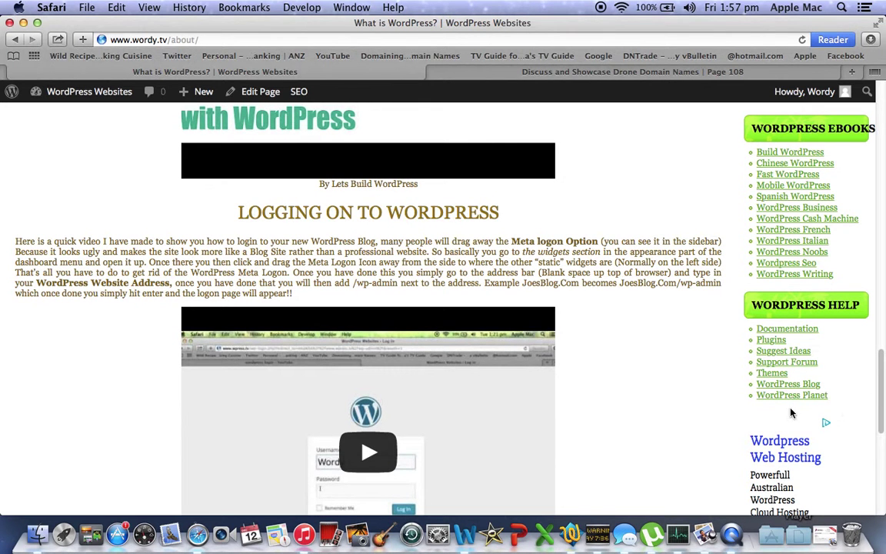
drag(881, 403, 871, 119)
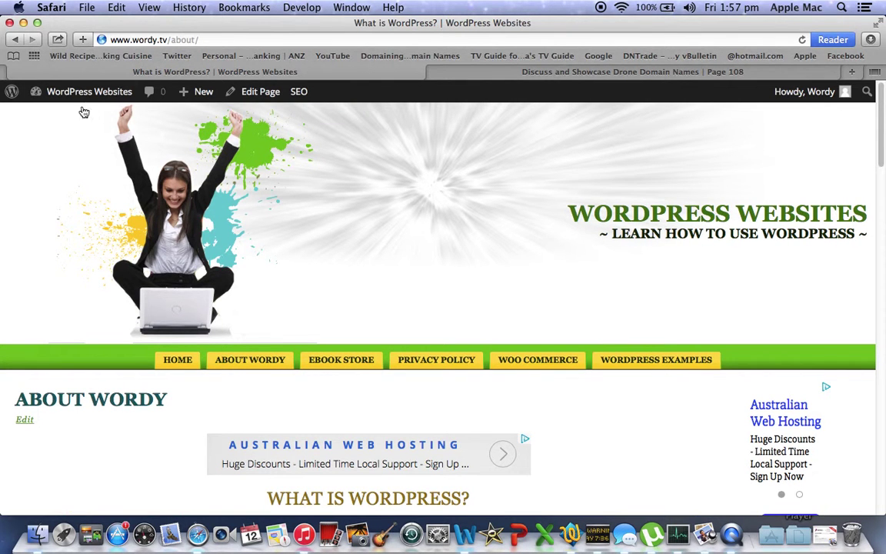
- Open Settings > Reading from the admin Dashboard
mouse_move(75, 93)
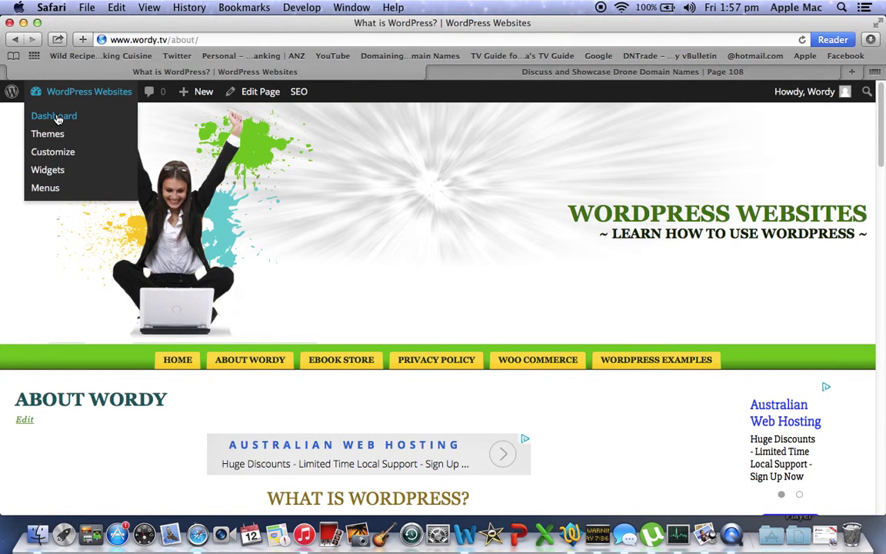
click(58, 117)
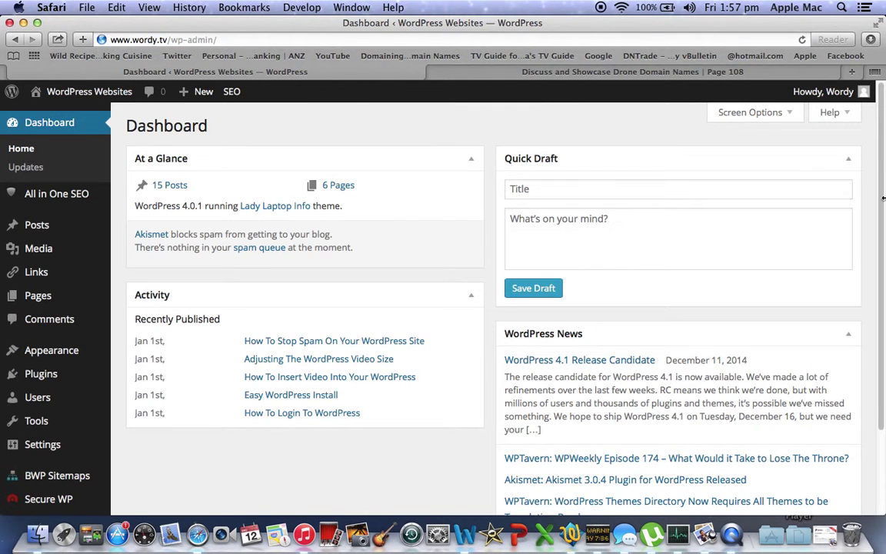
mouse_move(47, 451)
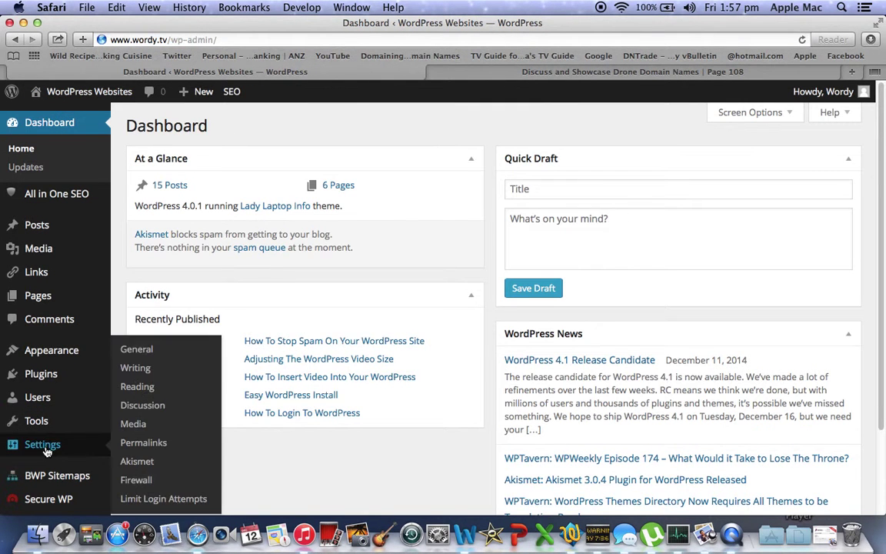
click(136, 387)
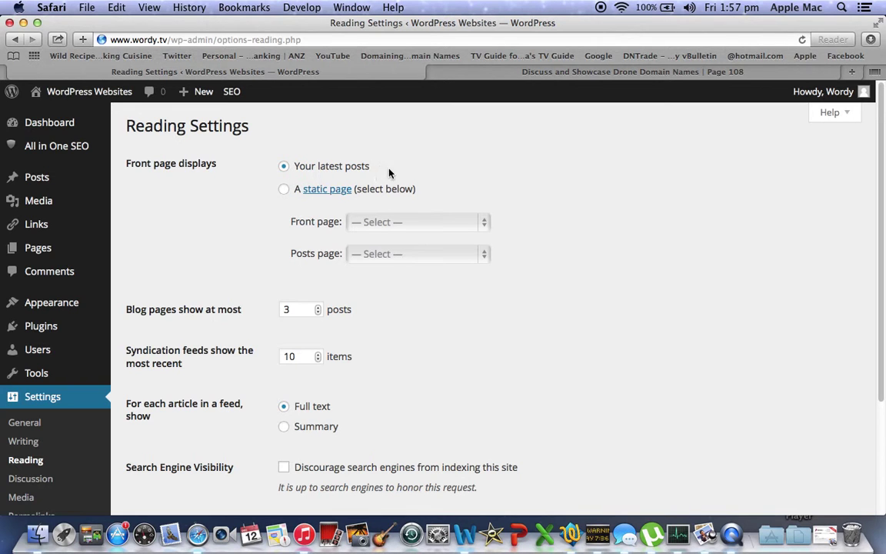
- Set a static front page of About Wordy, save the changes, and view the live site
click(283, 189)
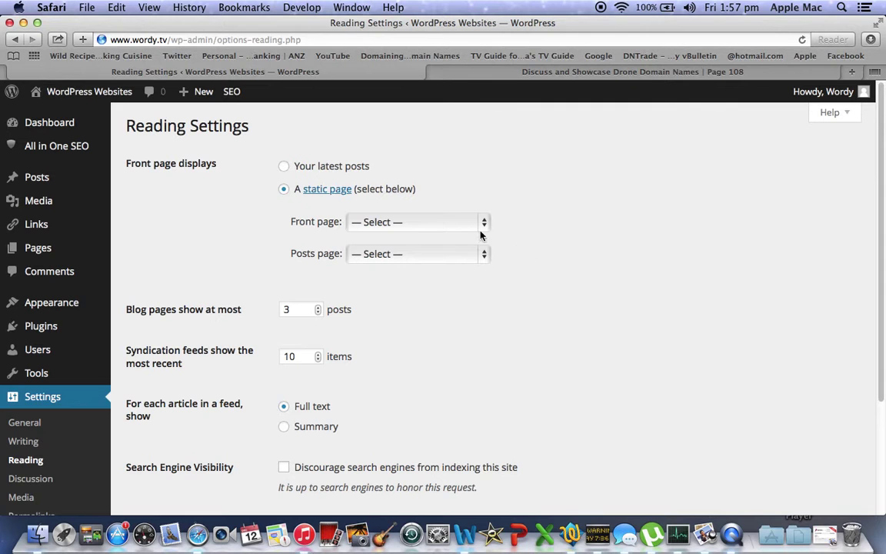
click(483, 223)
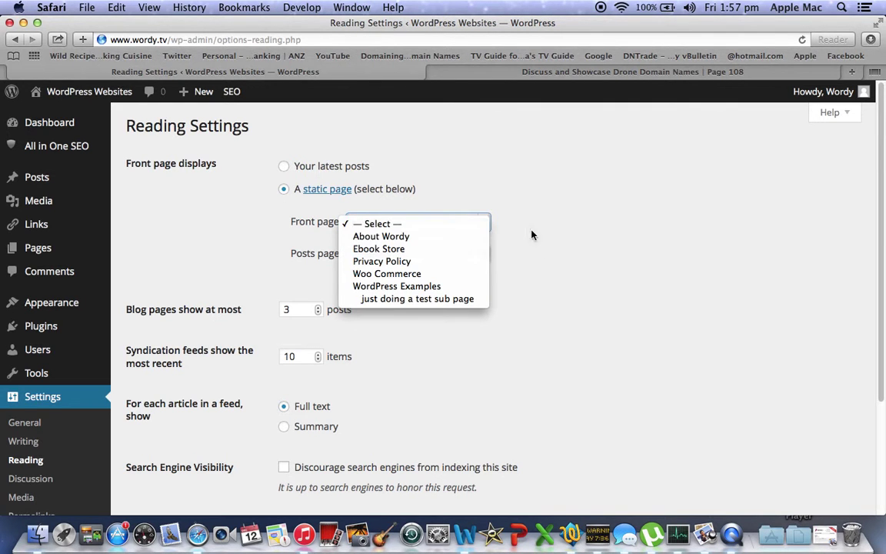
click(385, 237)
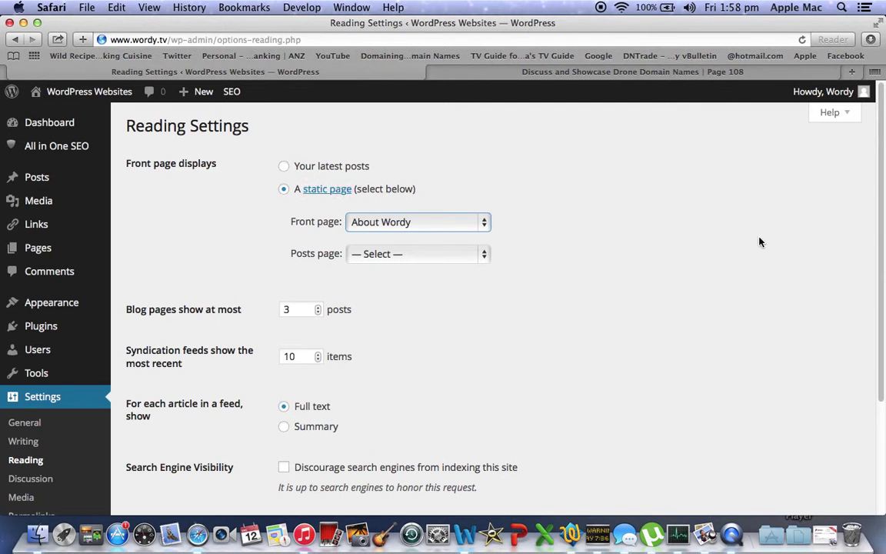
drag(882, 202, 871, 358)
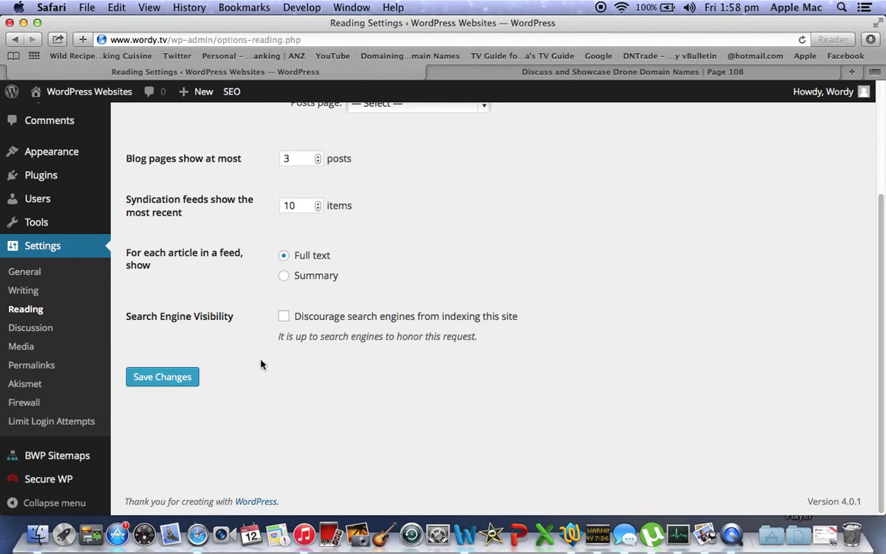
click(160, 376)
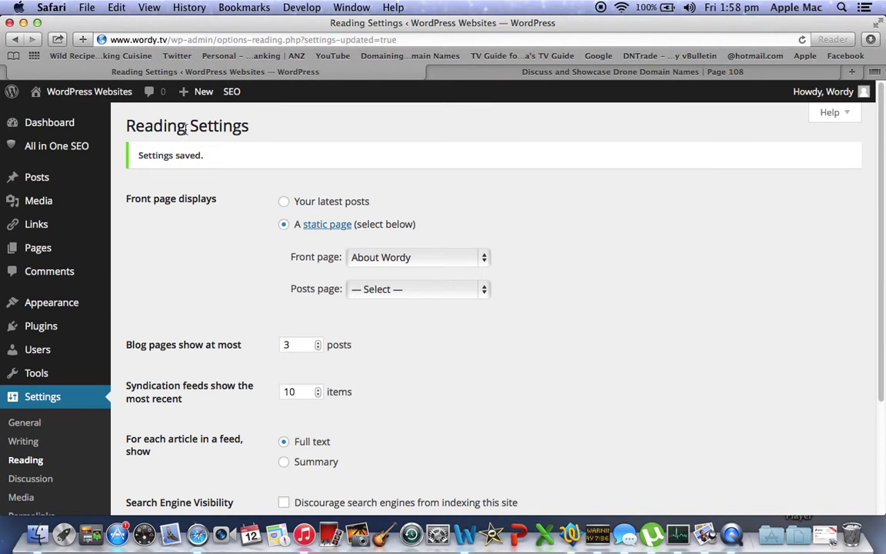
click(73, 93)
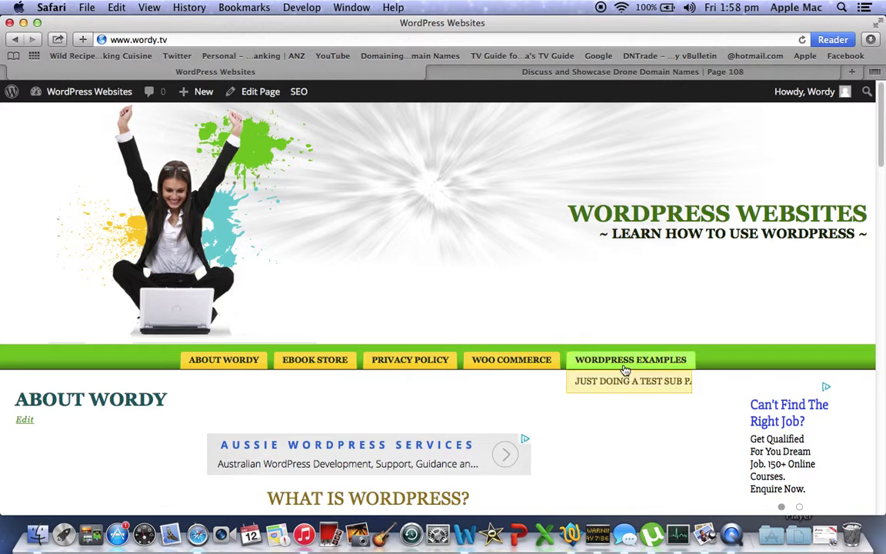
- Scroll down the live homepage, now showing the About Wordy page
scroll(878, 135, down, 2)
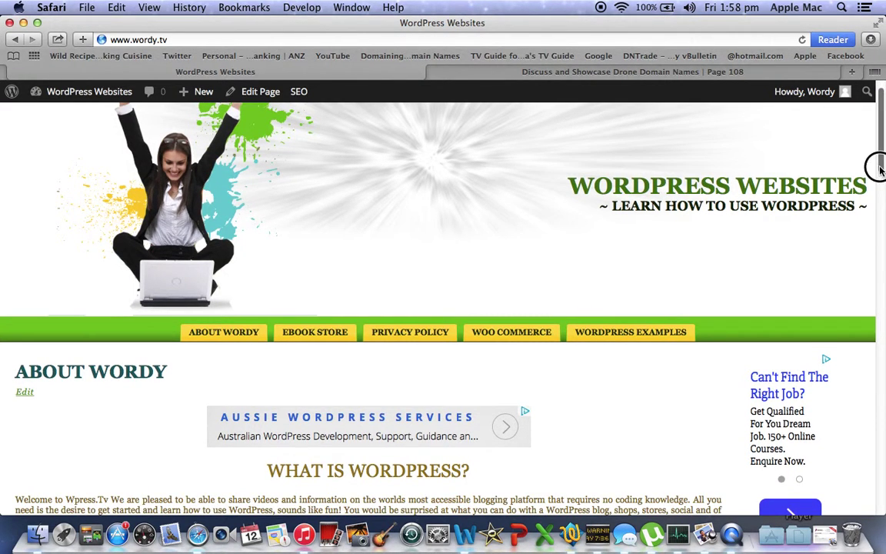
scroll(877, 223, down, 5)
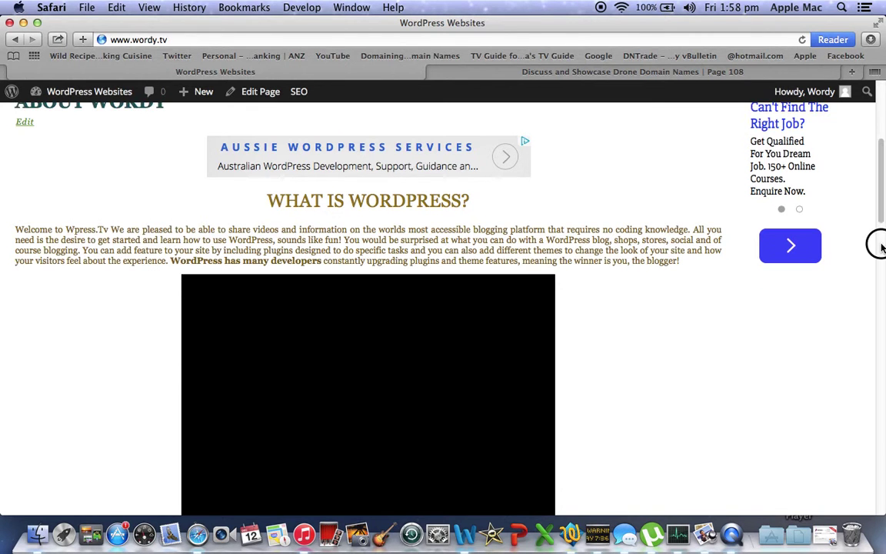
scroll(878, 252, down, 5)
drag(879, 253, 871, 142)
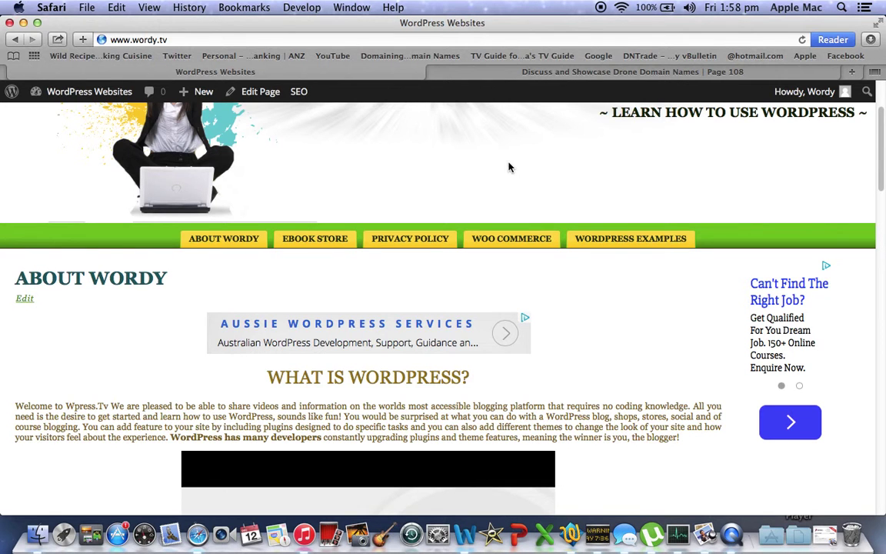
- Visit the Dashboard, then return to the live site and scroll its videos and sidebar
mouse_move(82, 97)
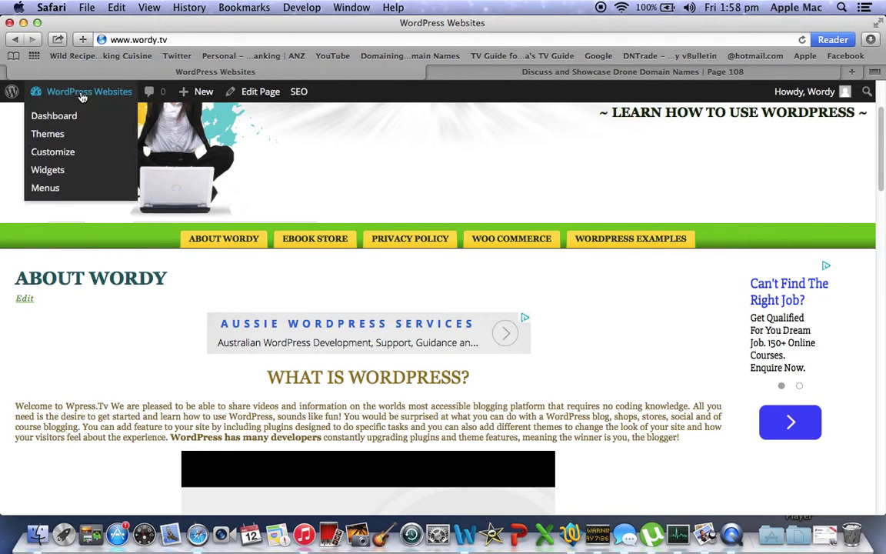
click(49, 119)
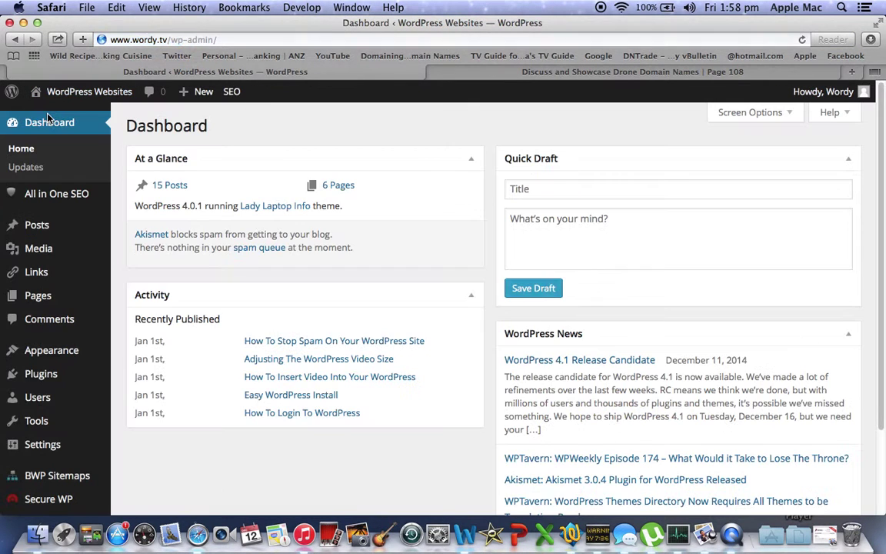
mouse_move(42, 446)
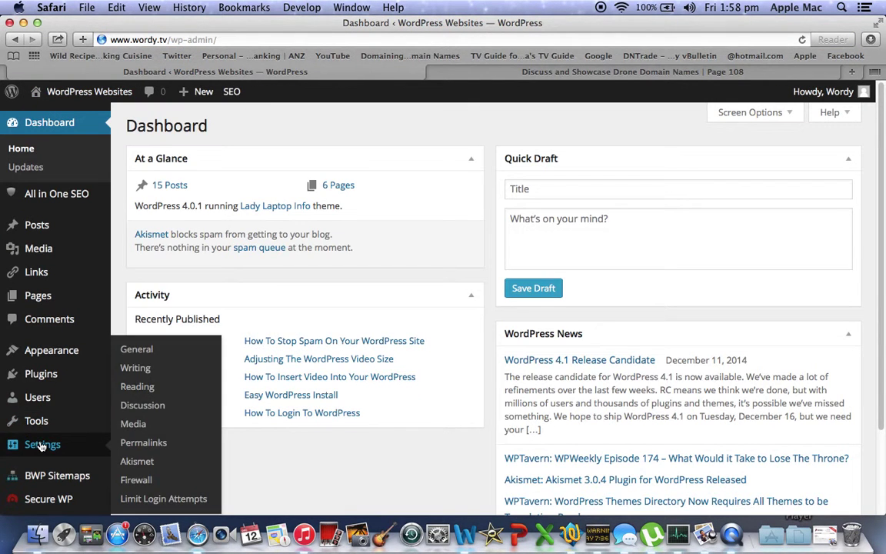
click(85, 92)
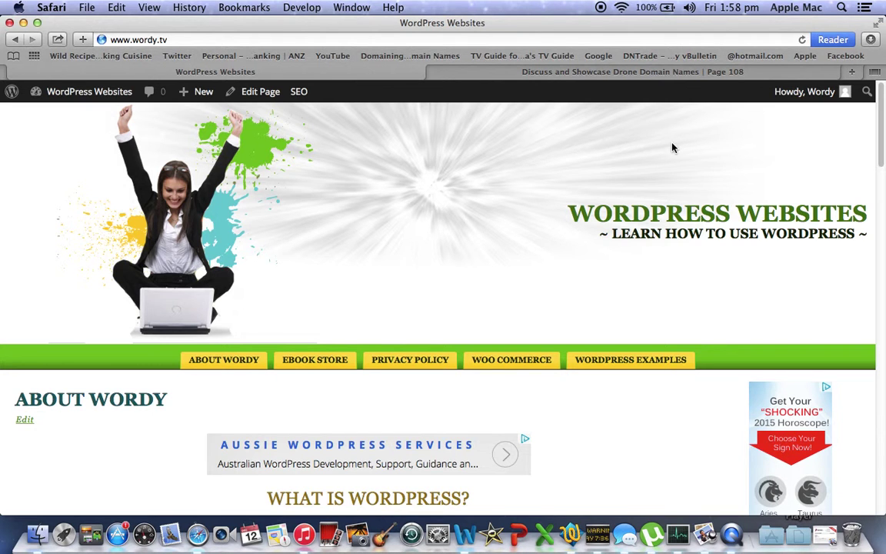
drag(881, 134, 875, 329)
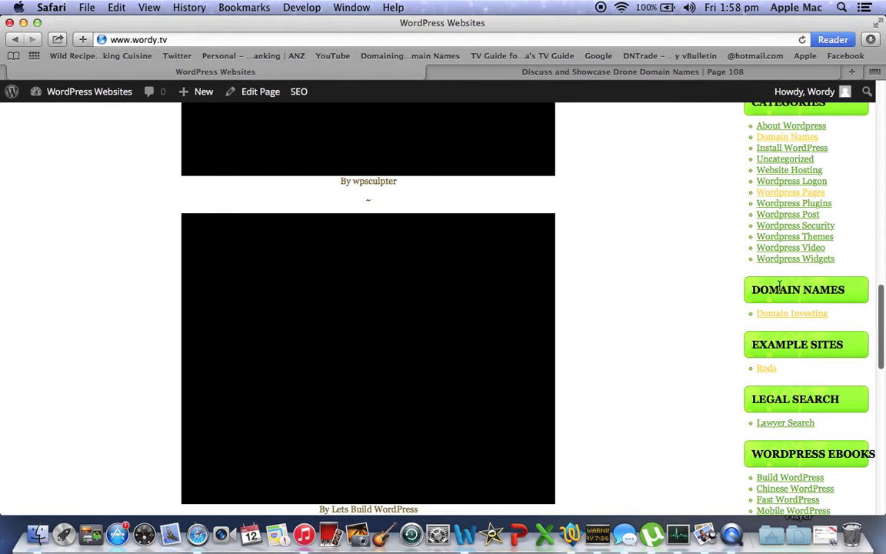
scroll(784, 348, up, 3)
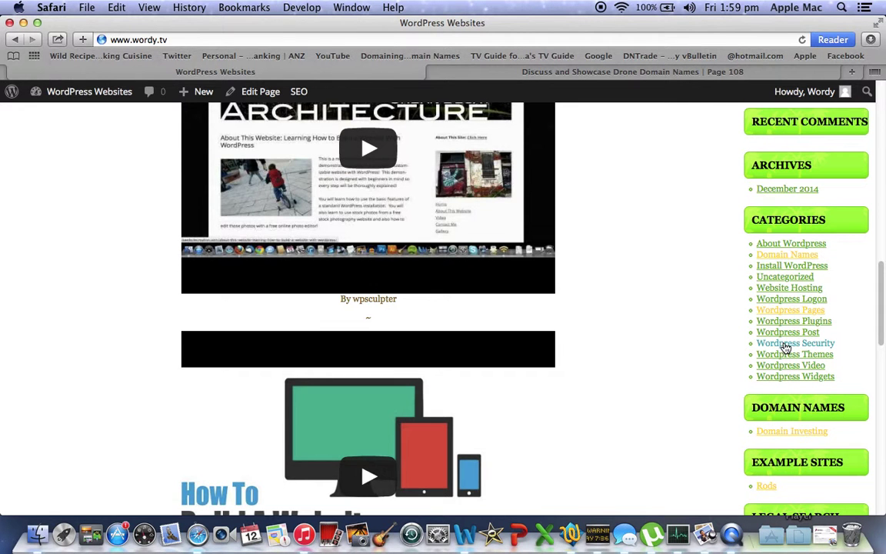
- Open the 'Wordpress Security' category archive from the sidebar Categories widget
click(785, 344)
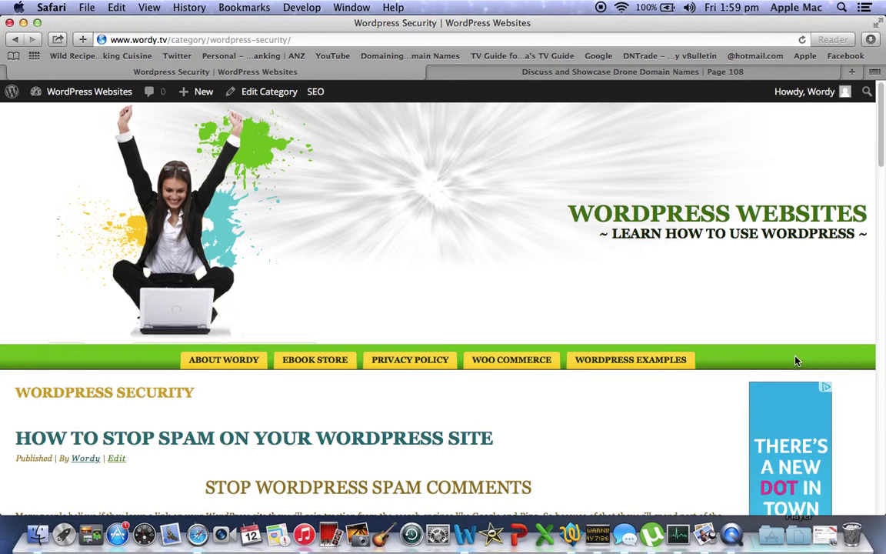
mouse_move(877, 113)
mouse_down()
mouse_move(872, 358)
mouse_move(871, 119)
mouse_up()
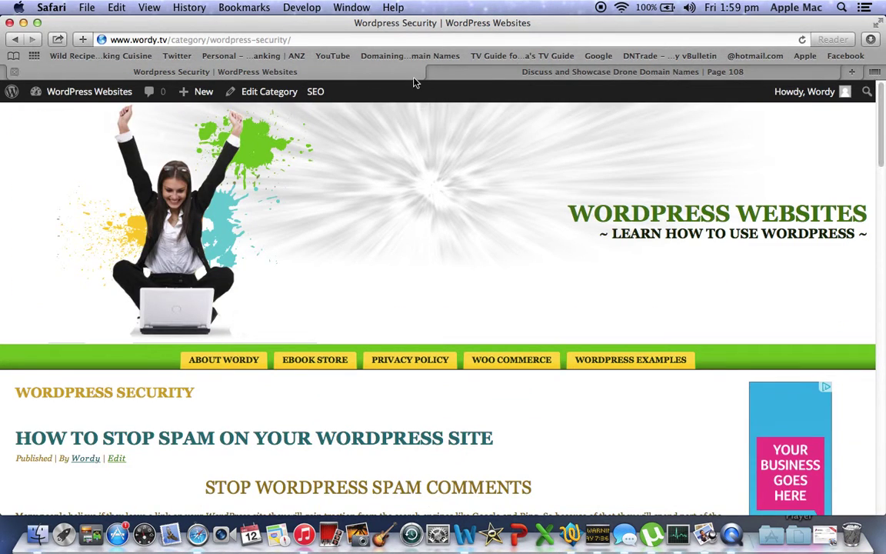
mouse_move(77, 96)
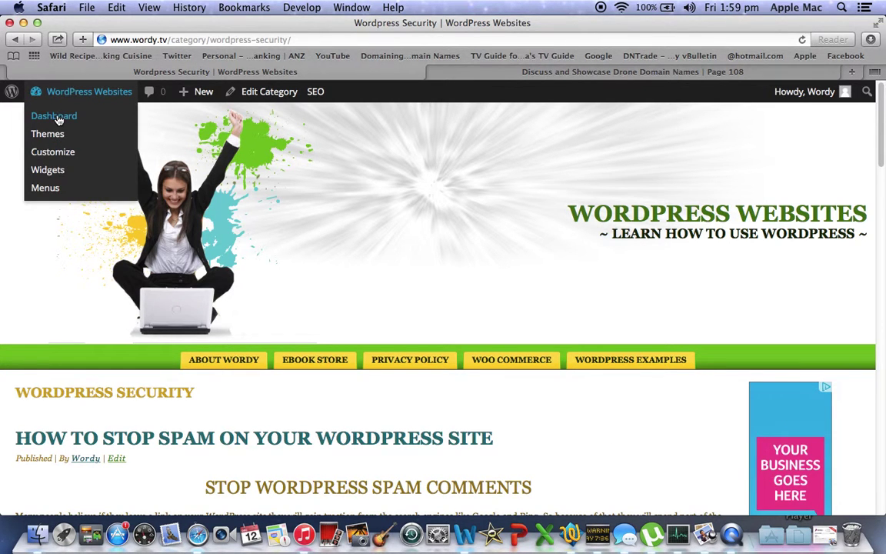
- Set Reading Settings to show 'Your latest posts' on the front page, save, and view the site
click(58, 116)
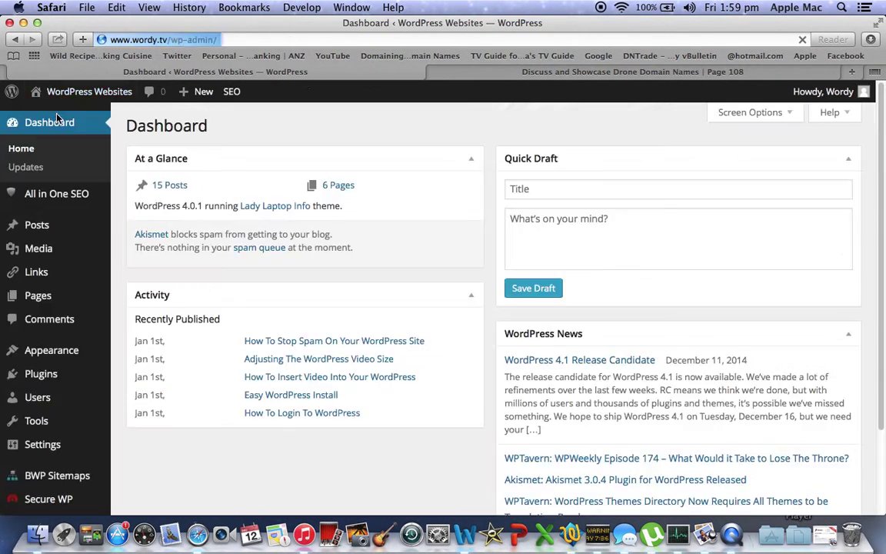
mouse_move(65, 448)
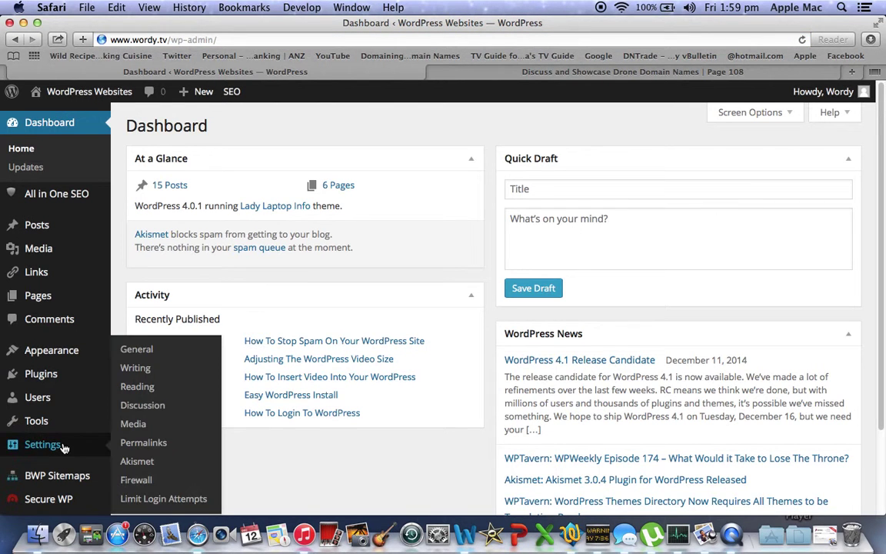
click(137, 389)
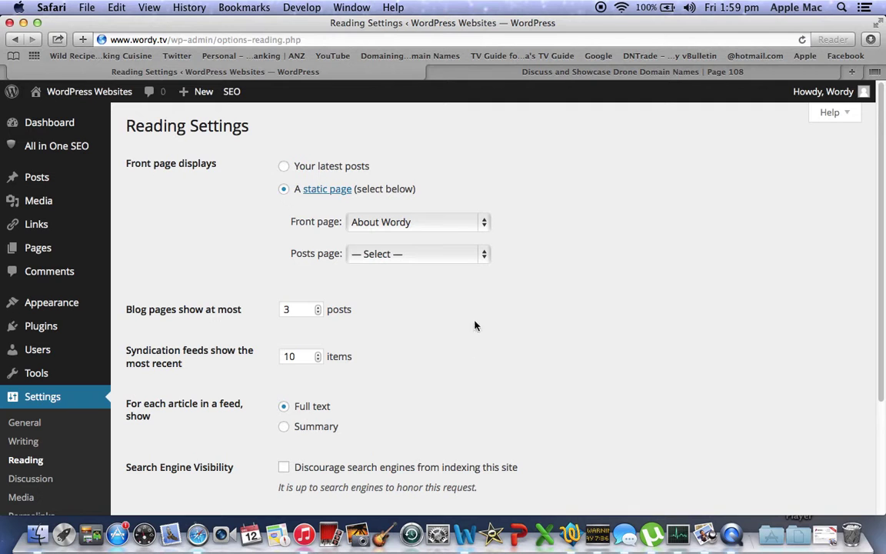
click(285, 167)
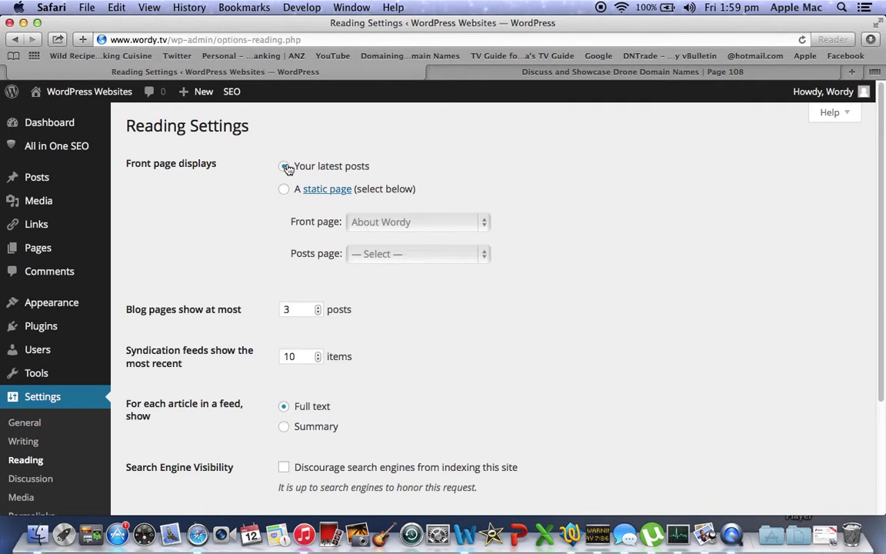
drag(875, 184, 875, 376)
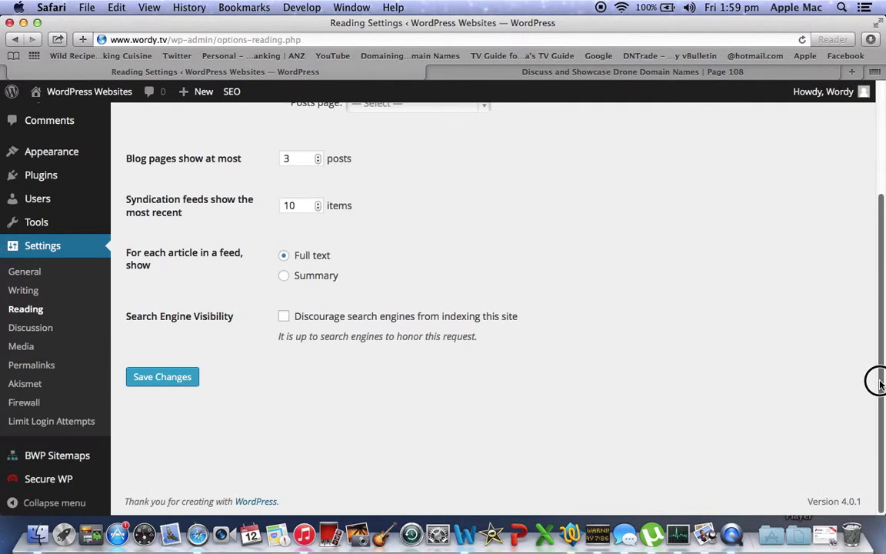
click(165, 377)
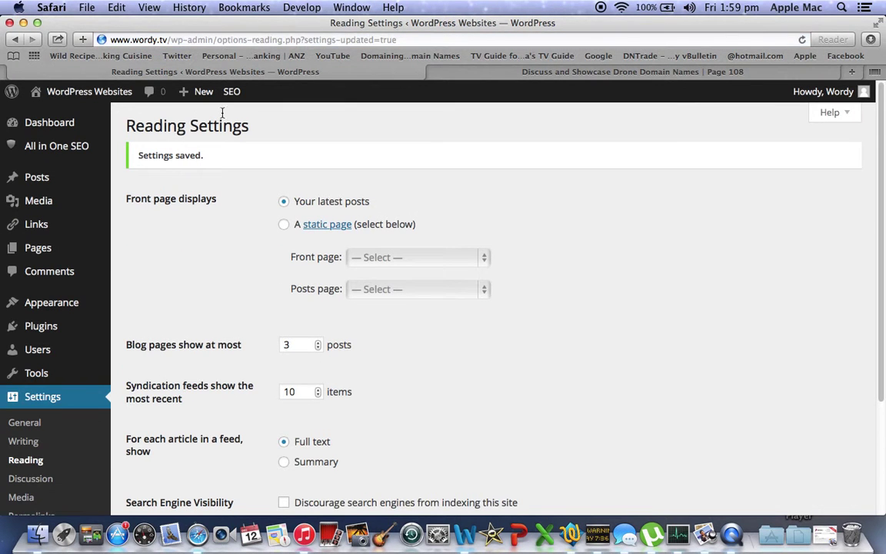
click(74, 91)
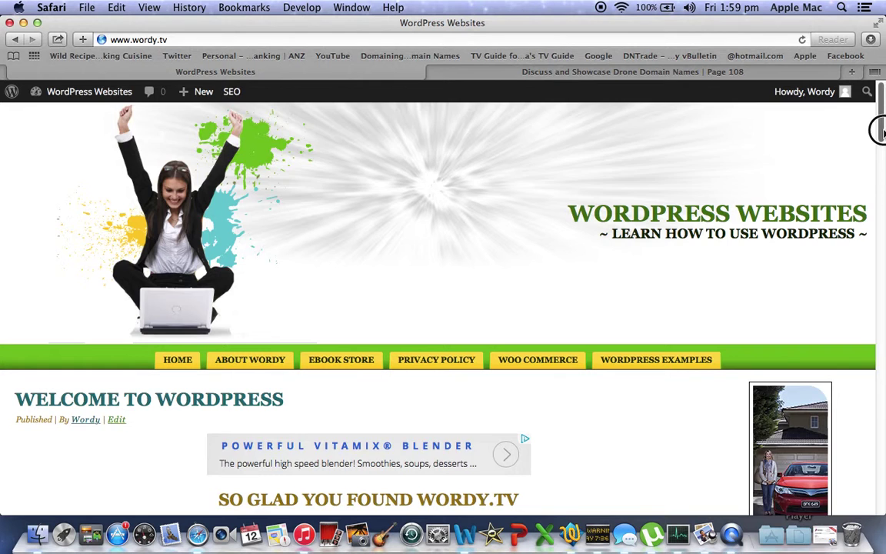
scroll(881, 161, down, 2)
click(883, 204)
drag(883, 199, 882, 283)
scroll(400, 394, down, 1)
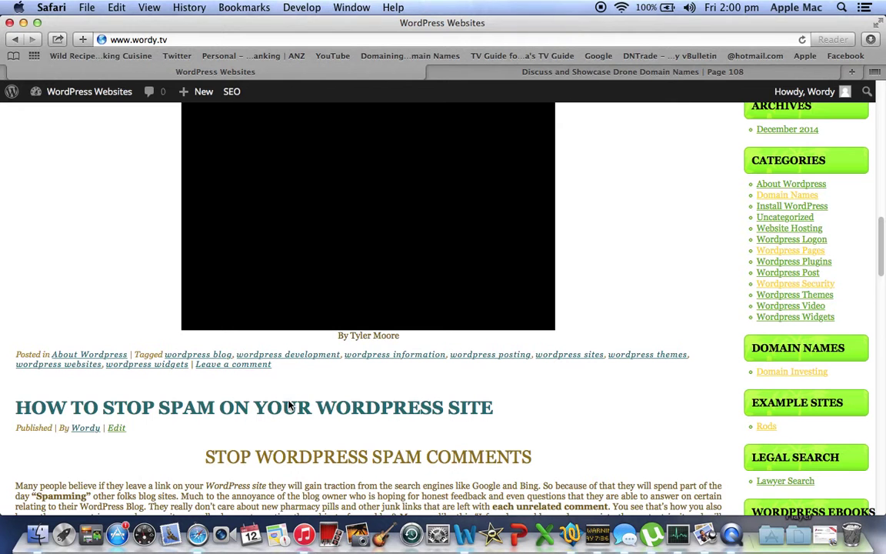
drag(883, 246, 883, 89)
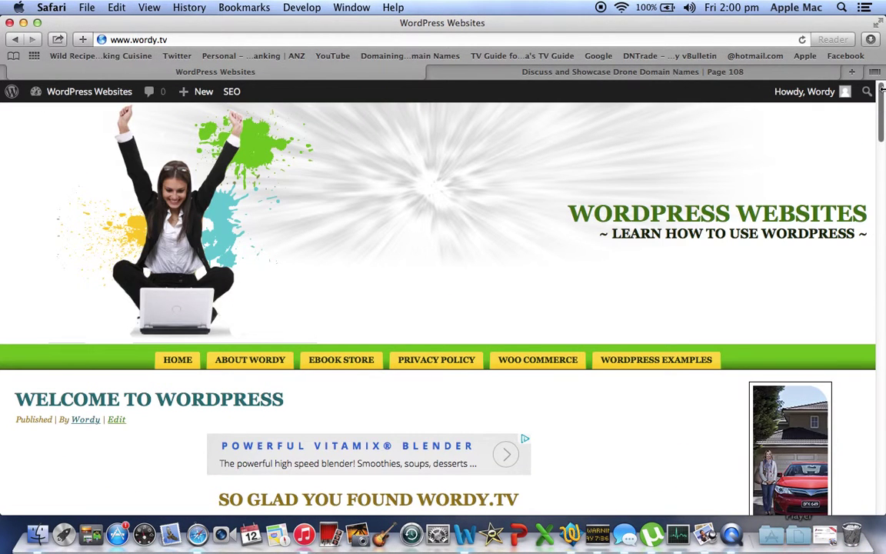
- Drag a Pages widget into the Primary Widget Area between Categories and Links, then save it
mouse_move(60, 92)
click(45, 170)
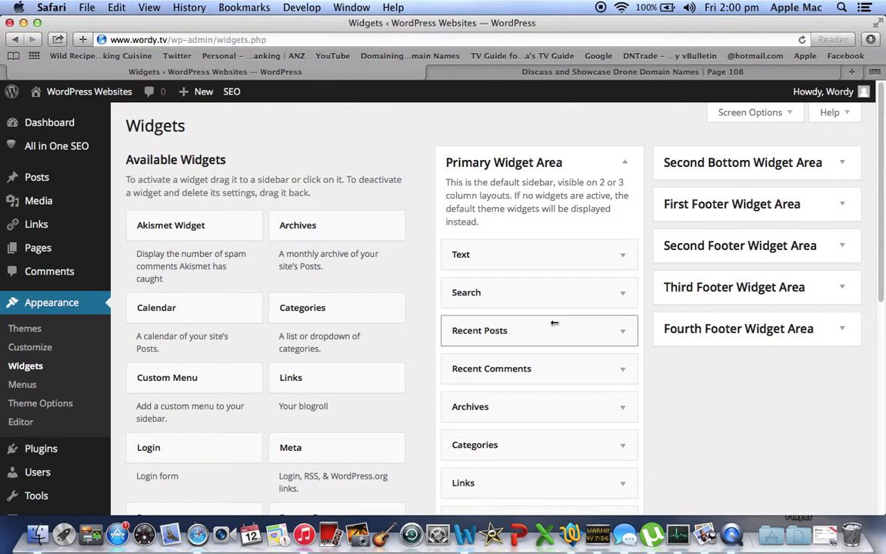
drag(876, 246, 879, 290)
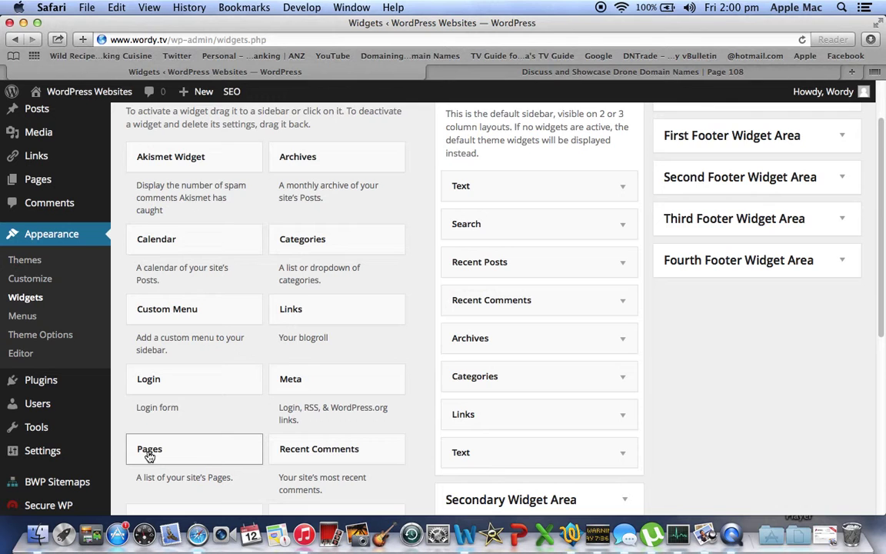
drag(149, 456, 463, 415)
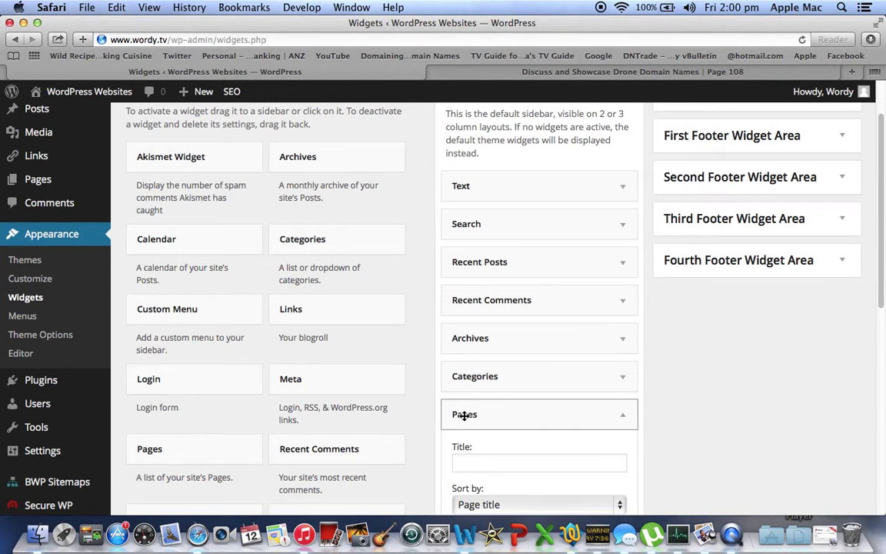
drag(878, 279, 876, 354)
click(608, 475)
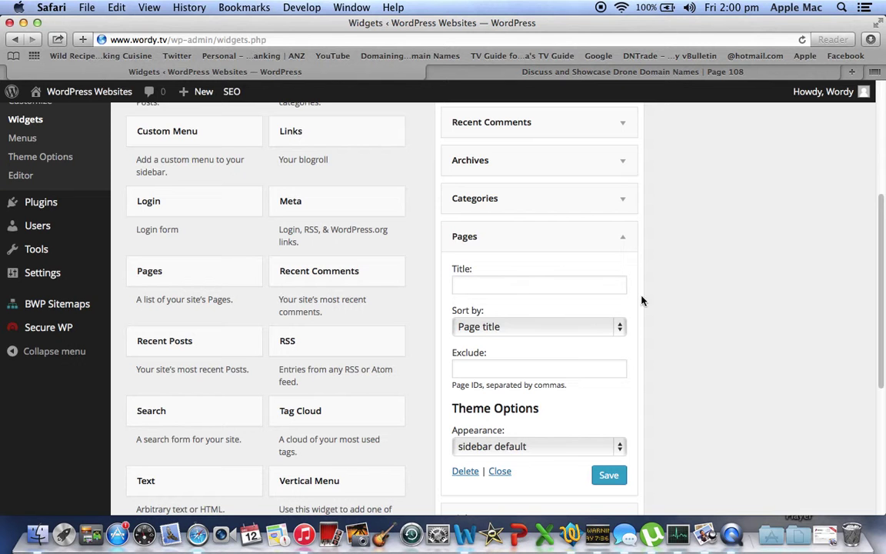
click(498, 472)
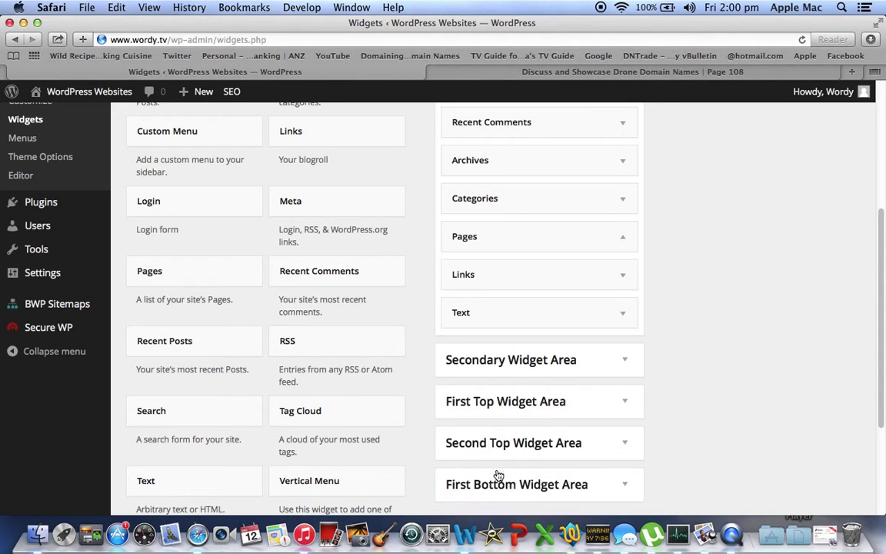
drag(881, 323, 882, 222)
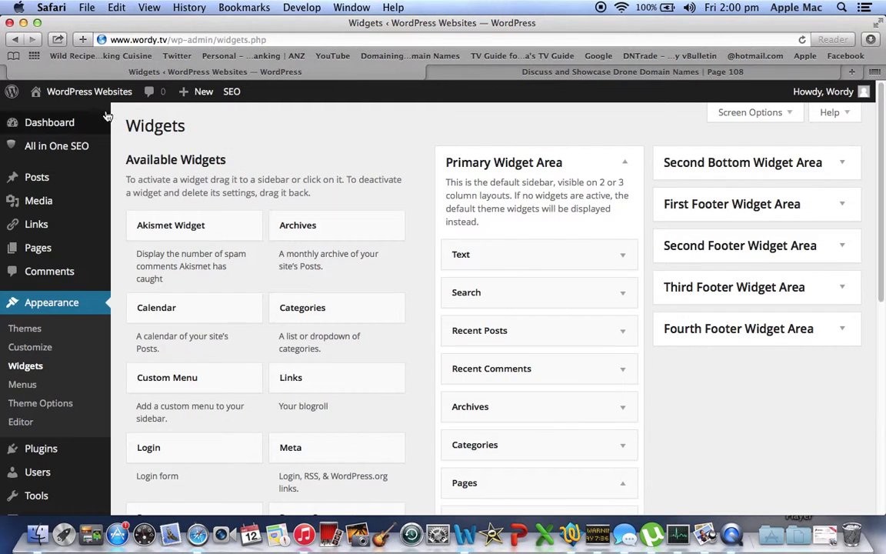
- Visit the live site and scroll down to the sidebar's new Pages list
click(67, 93)
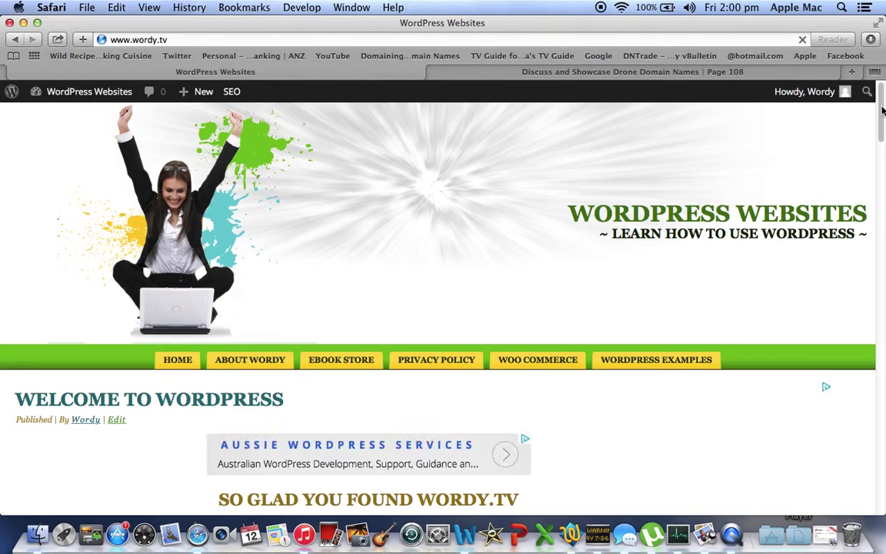
click(878, 159)
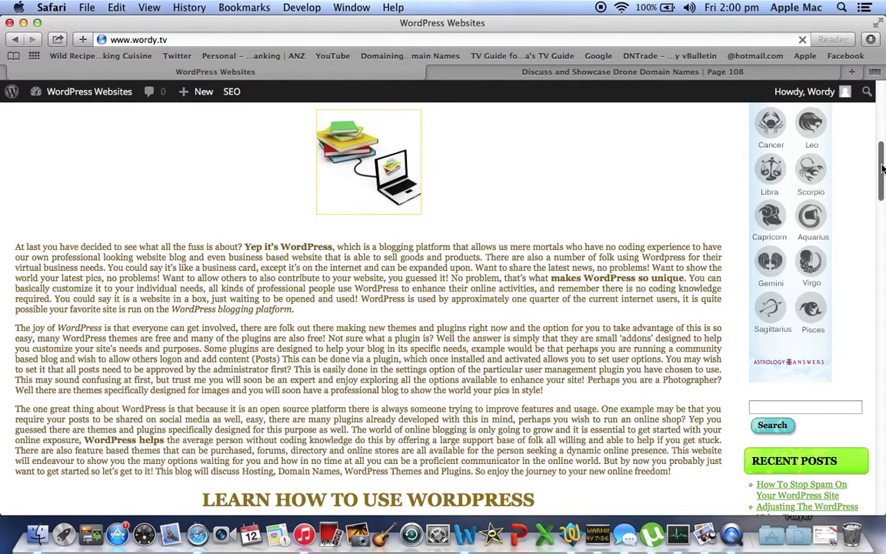
scroll(878, 231, down, 4)
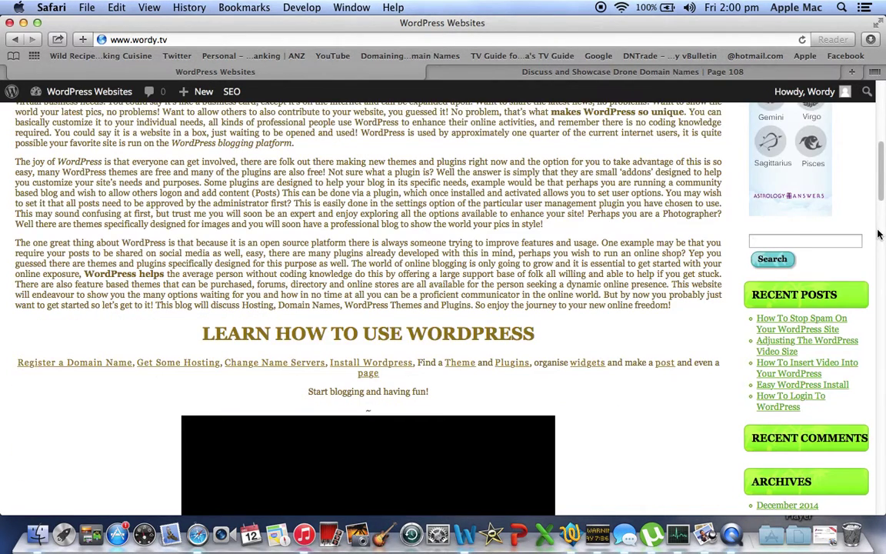
scroll(878, 234, down, 6)
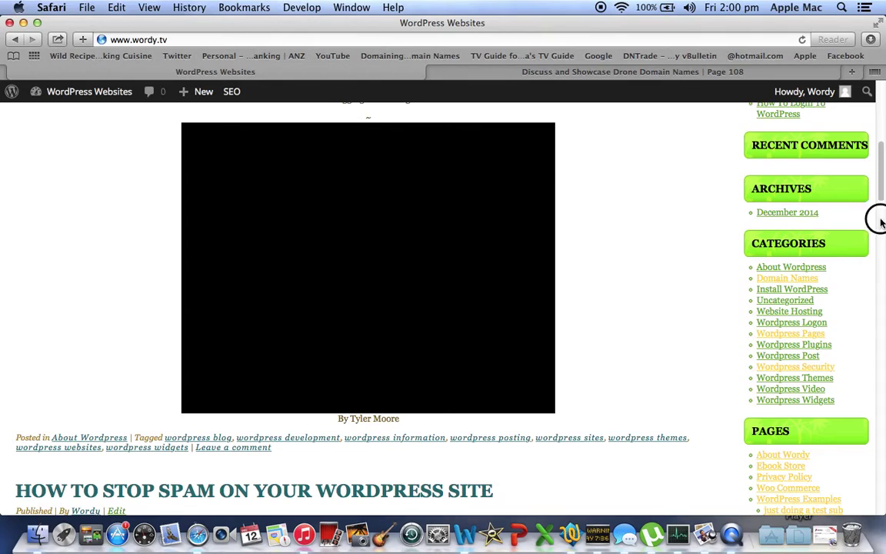
scroll(875, 253, up, 8)
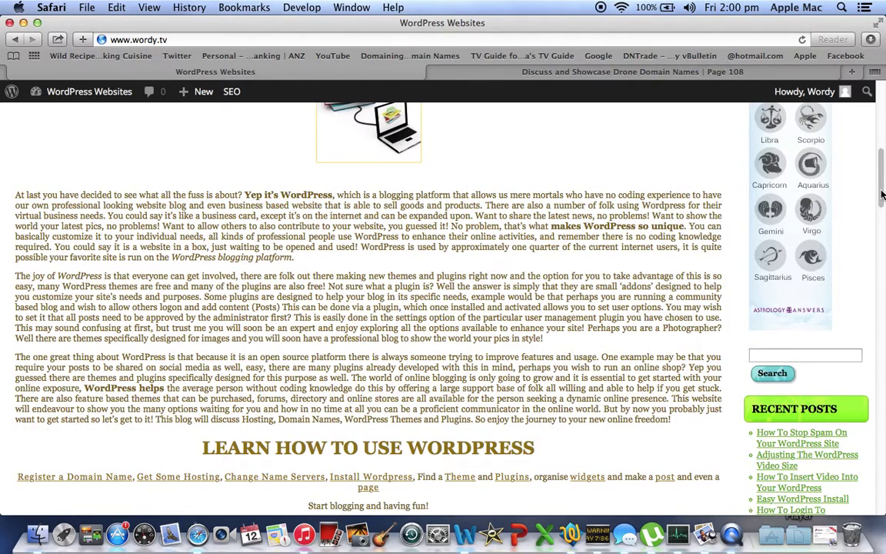
scroll(874, 265, down, 8)
drag(875, 261, 875, 283)
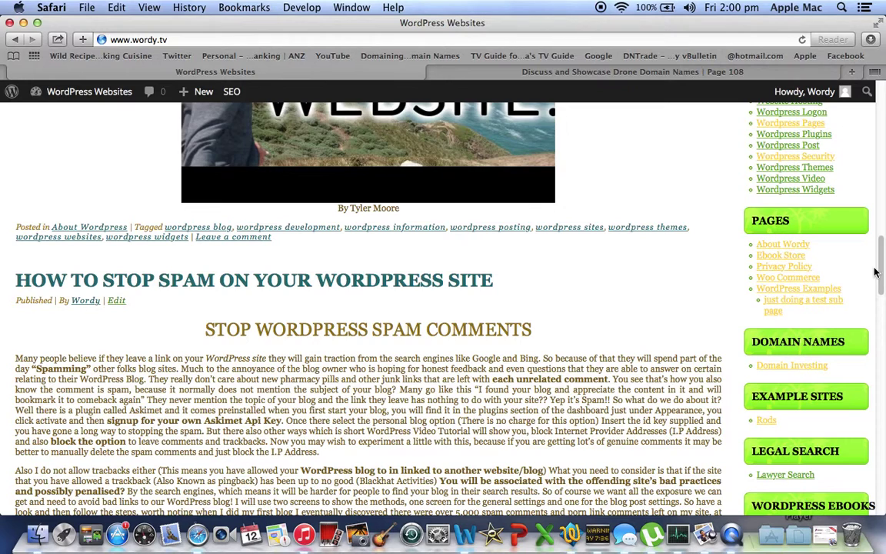
drag(882, 267, 864, 142)
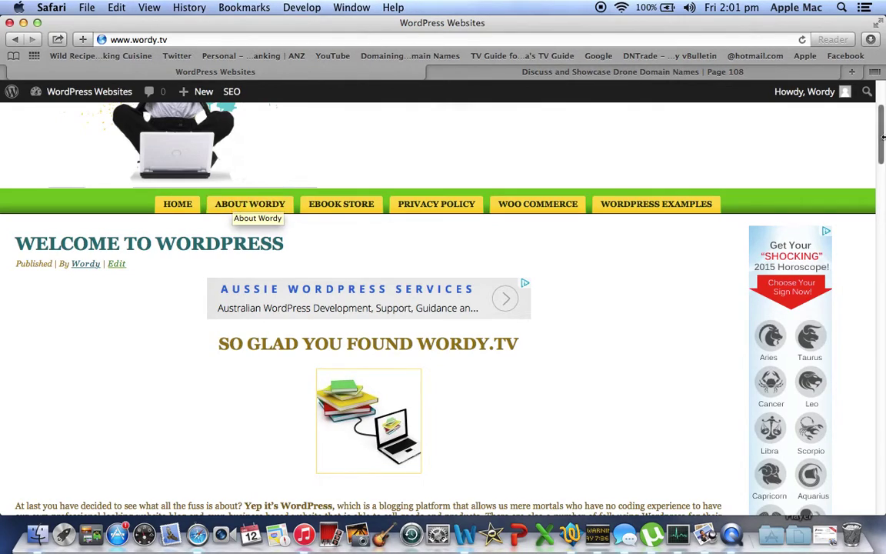
drag(876, 134, 873, 254)
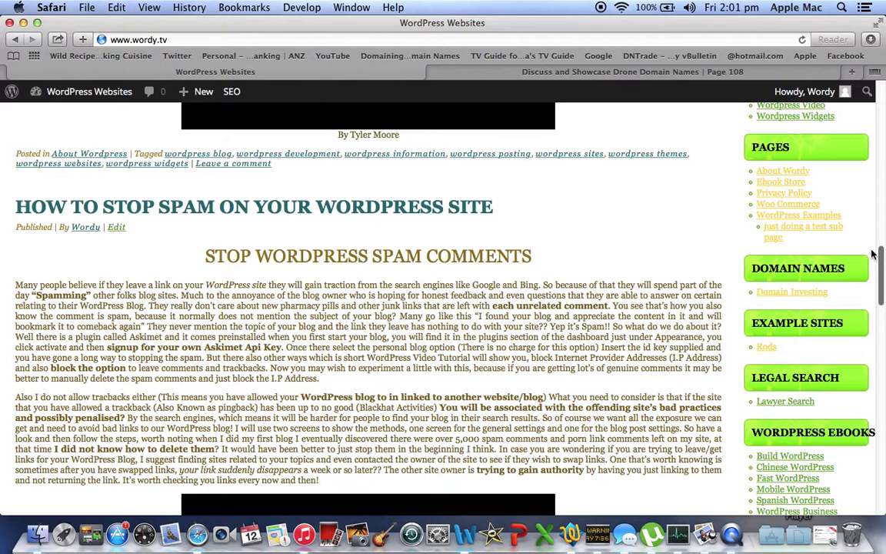
- Open About Wordy from the sidebar Pages list, then go back Home
click(773, 173)
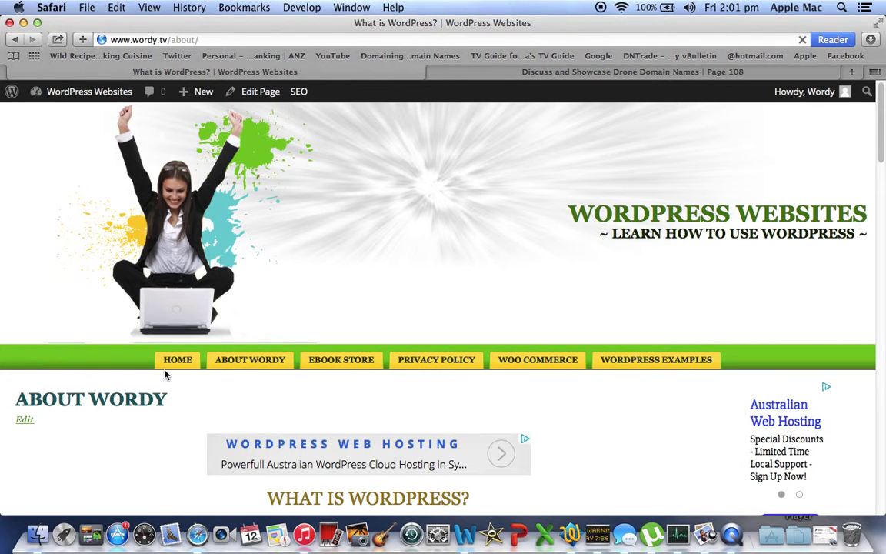
click(308, 262)
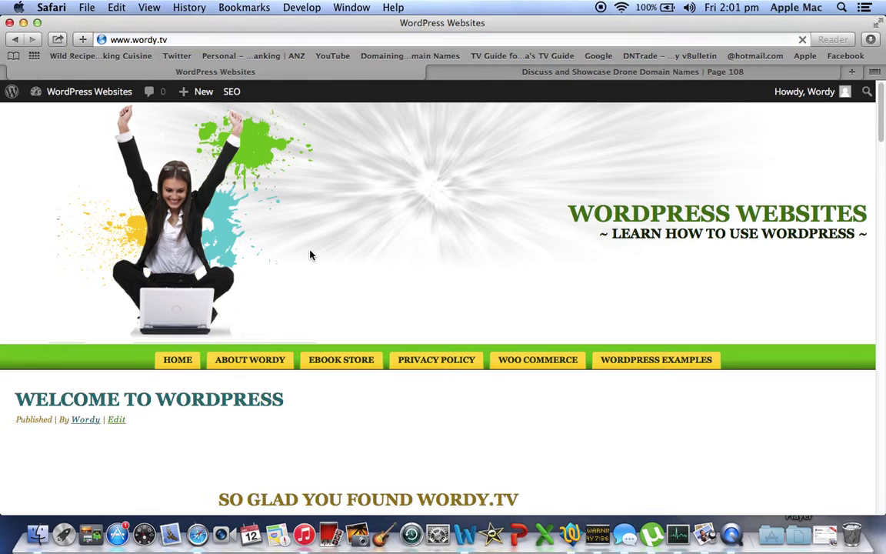
mouse_move(876, 124)
mouse_down()
mouse_move(875, 222)
mouse_move(879, 138)
mouse_up()
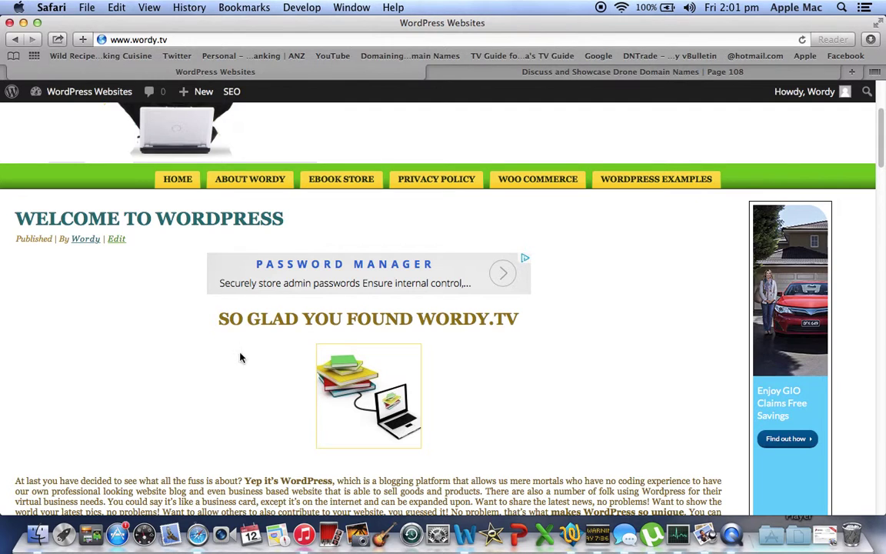